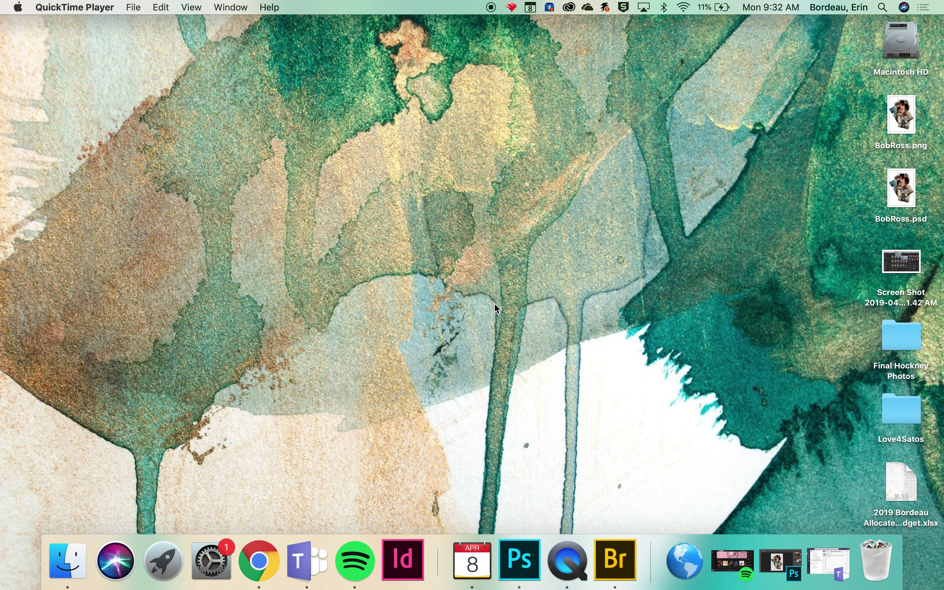
Search Spotlight for 'bri' so Adobe Bridge appears as the top hit.
{"action": "key", "text": "super+space"}
{"action": "type", "text": "brdi"}
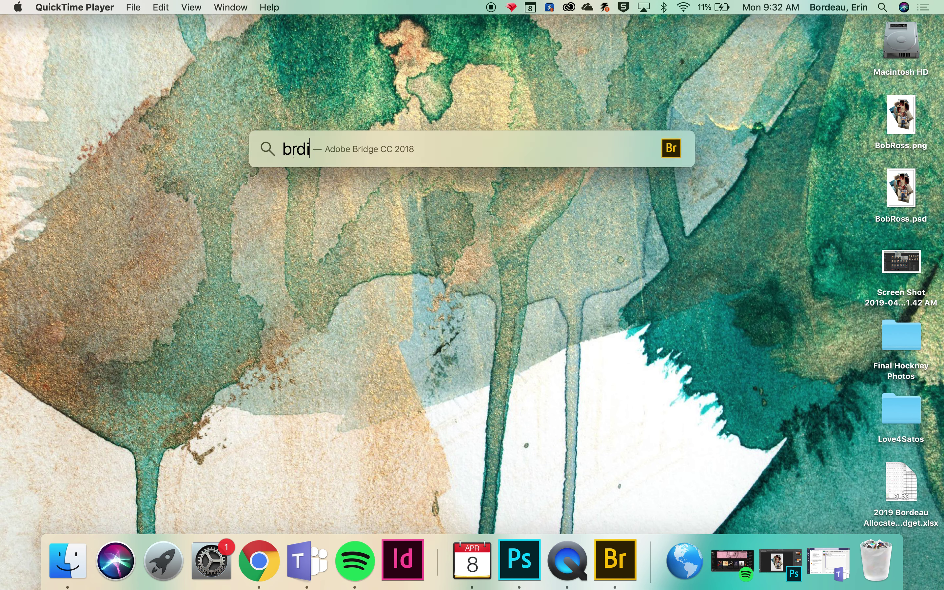
{"action": "key", "text": "BackSpace"}
{"action": "key", "text": "BackSpace"}
{"action": "type", "text": "i"}
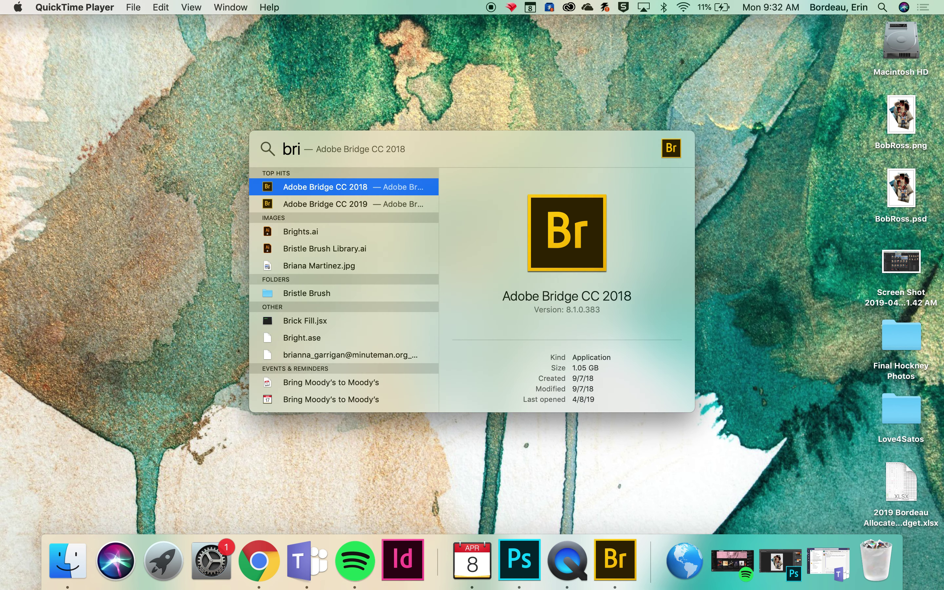
Launch Adobe Bridge CC 2019 and select all 21 photos in Final Hockney Photos.
{"action": "double_click", "coordinate": [343, 206]}
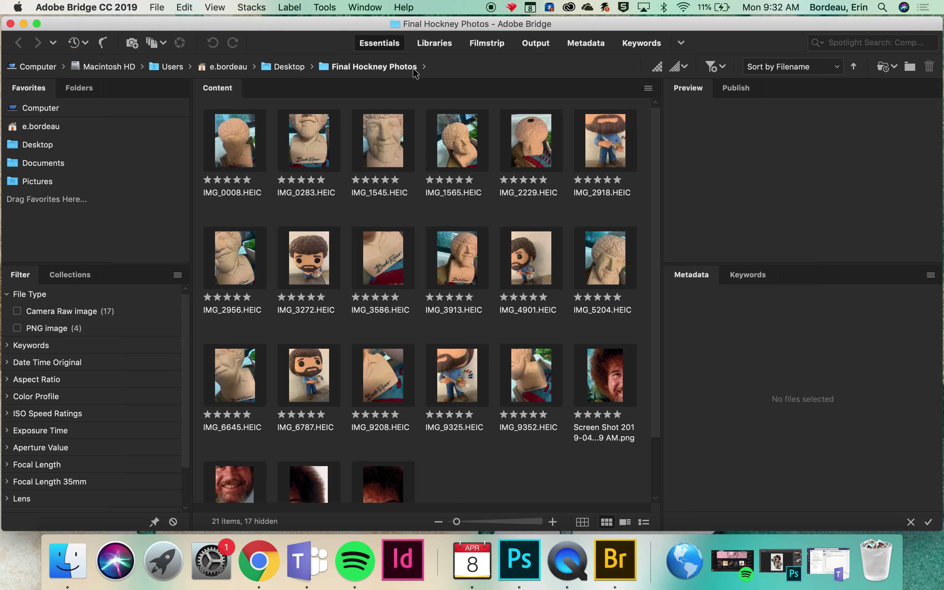
{"action": "left_click", "coordinate": [236, 148]}
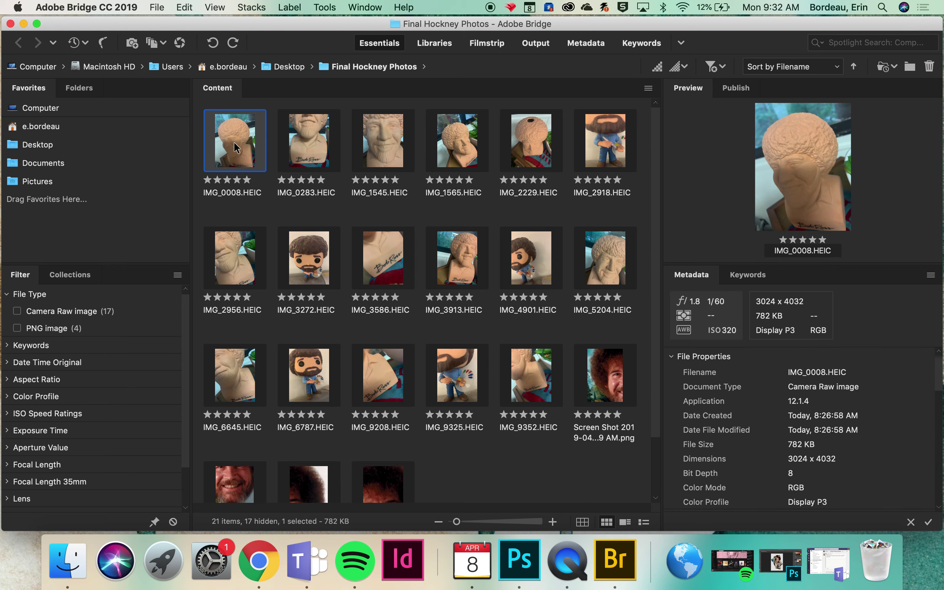
{"action": "key", "text": "super+a"}
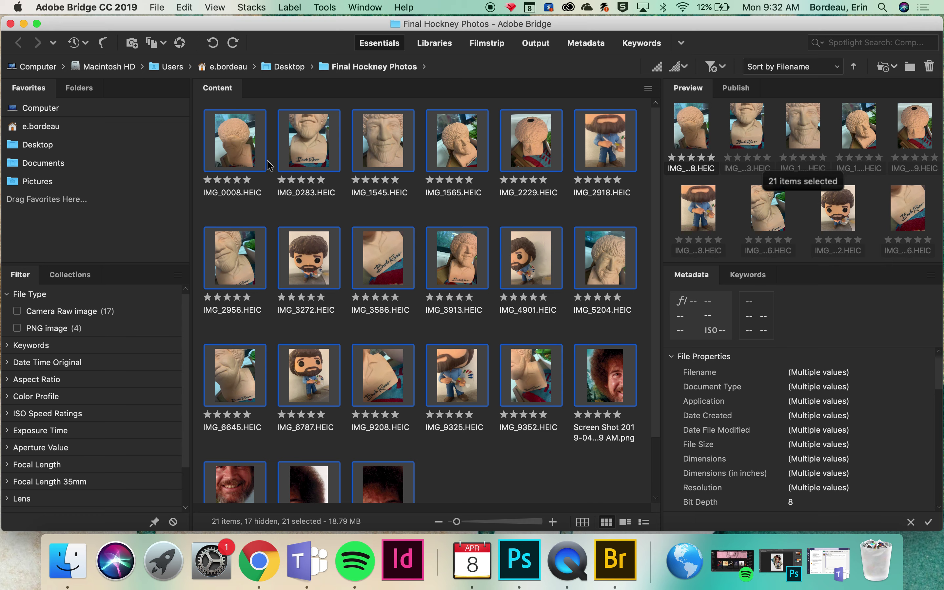
Load the selected photos into one Photoshop document as layers and fit it to the window.
{"action": "left_click", "coordinate": [326, 8]}
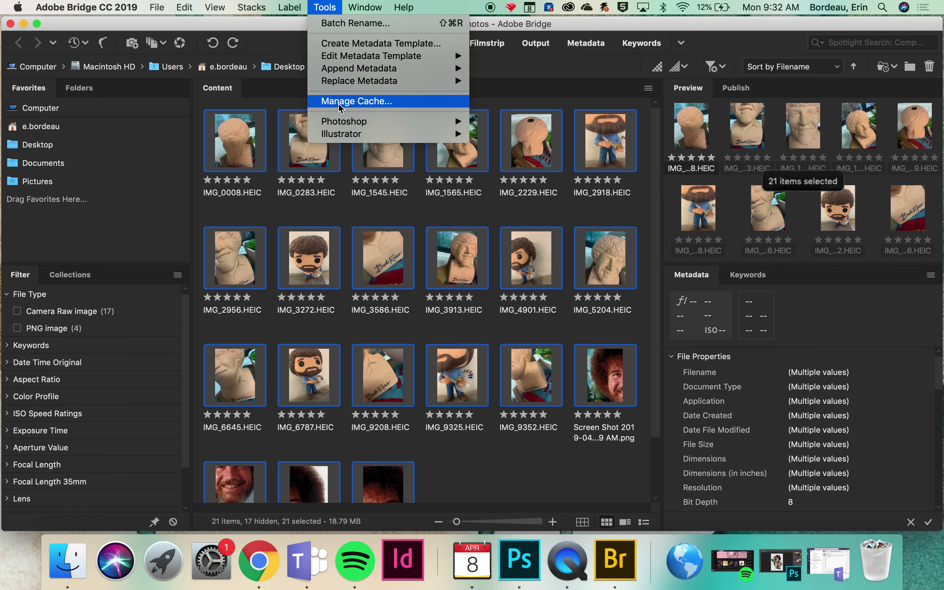
{"action": "mouse_move", "coordinate": [344, 124]}
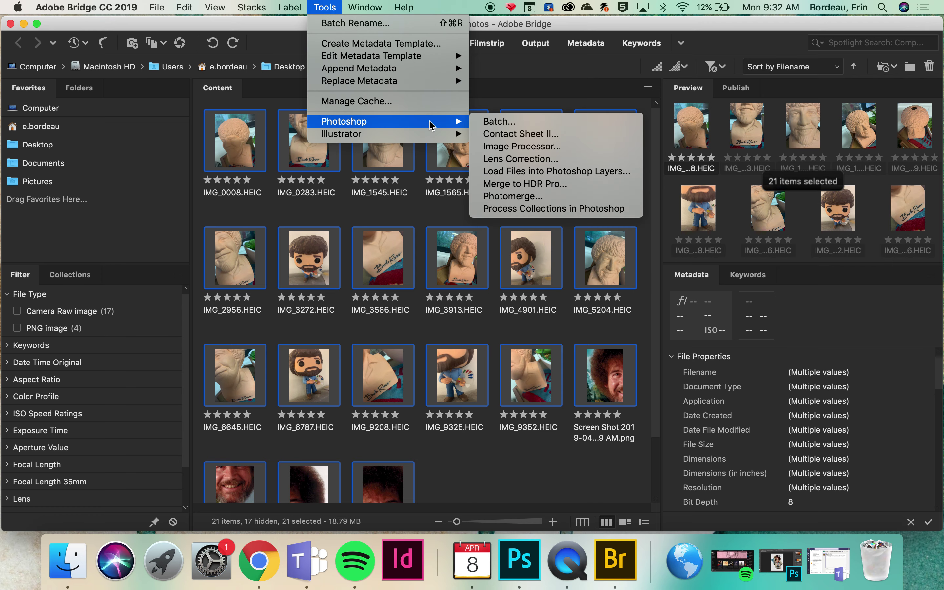
{"action": "left_click", "coordinate": [546, 174]}
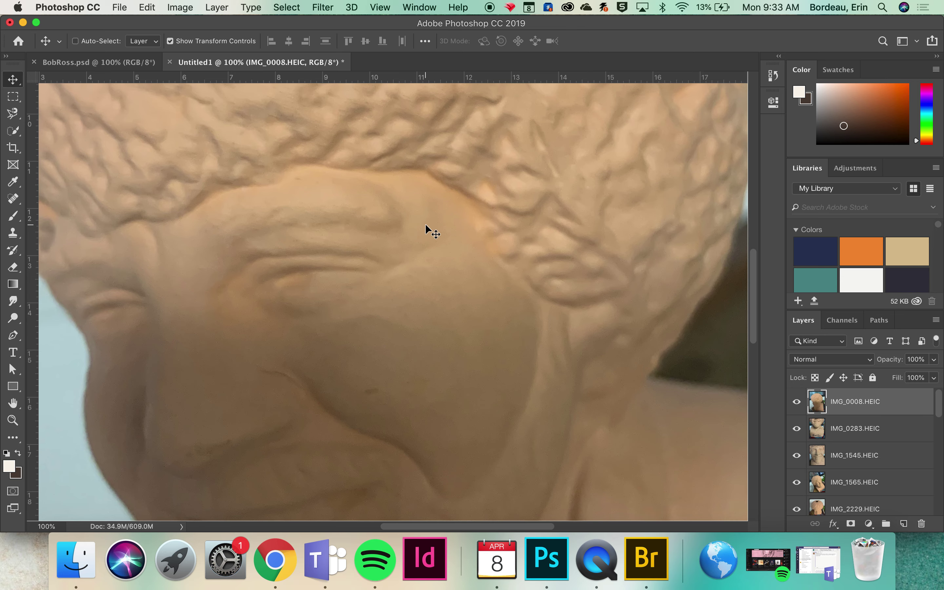
{"action": "key", "text": "super+0"}
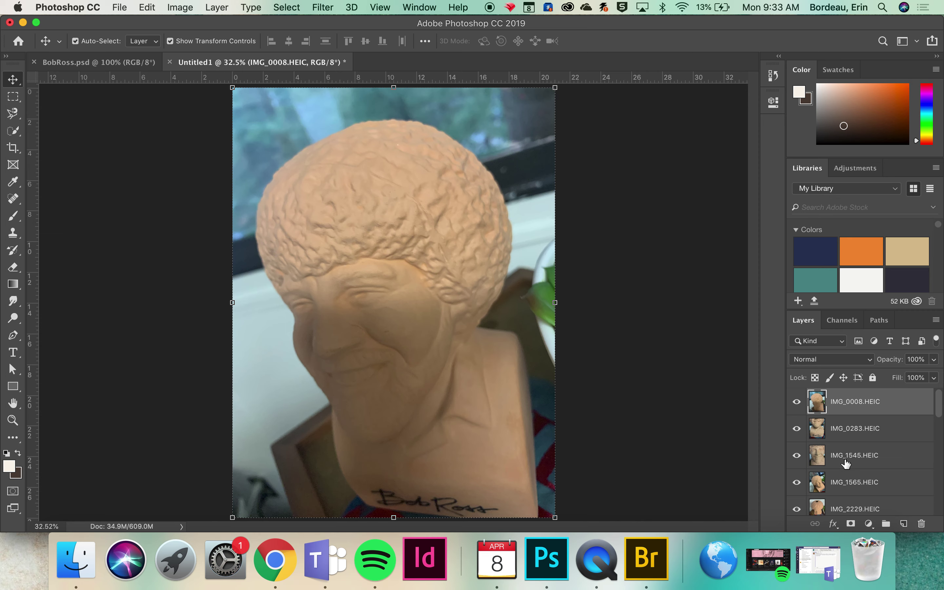
Scroll through the Layers panel to review the stacked HEIC photo layers.
{"action": "scroll", "coordinate": [846, 464], "scroll_direction": "down", "scroll_amount": 15}
{"action": "scroll", "coordinate": [846, 463], "scroll_direction": "down", "scroll_amount": 5}
{"action": "scroll", "coordinate": [845, 464], "scroll_direction": "up", "scroll_amount": 3}
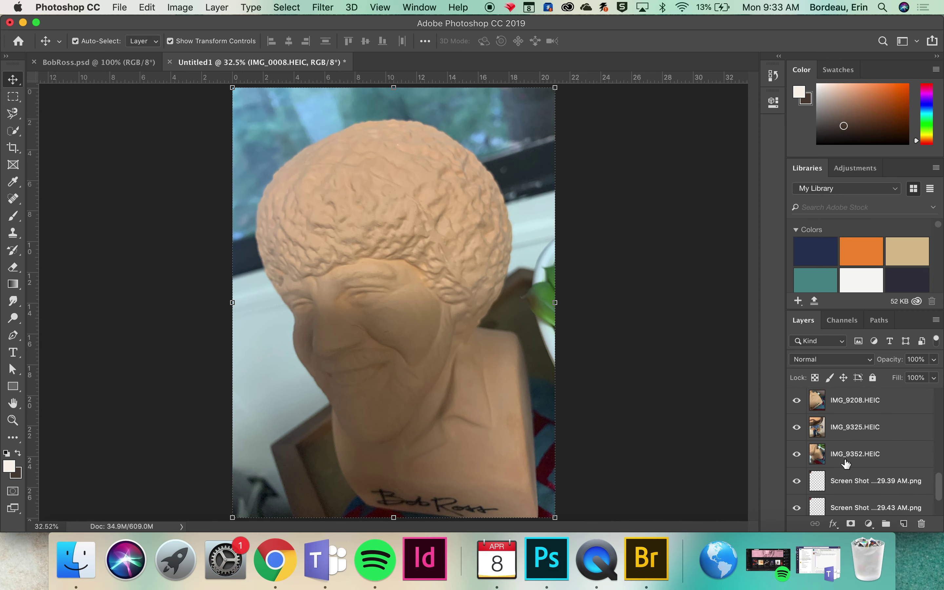
{"action": "scroll", "coordinate": [851, 445], "scroll_direction": "up", "scroll_amount": 8}
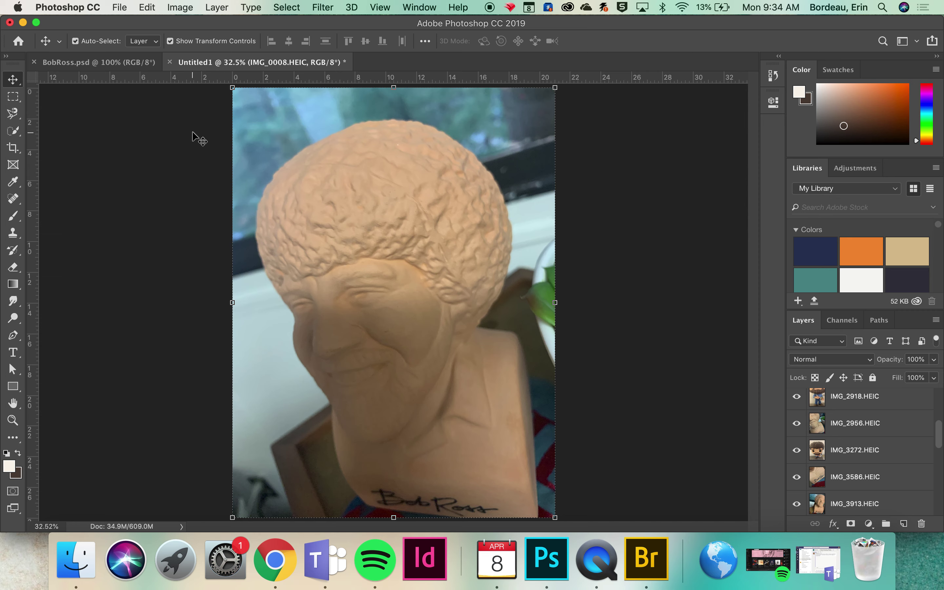
Select all photo layers and scale them to about 33.5% in the canvas's top-left corner.
{"action": "left_click", "coordinate": [192, 133]}
{"action": "left_click_drag", "start_coordinate": [192, 133], "coordinate": [620, 242]}
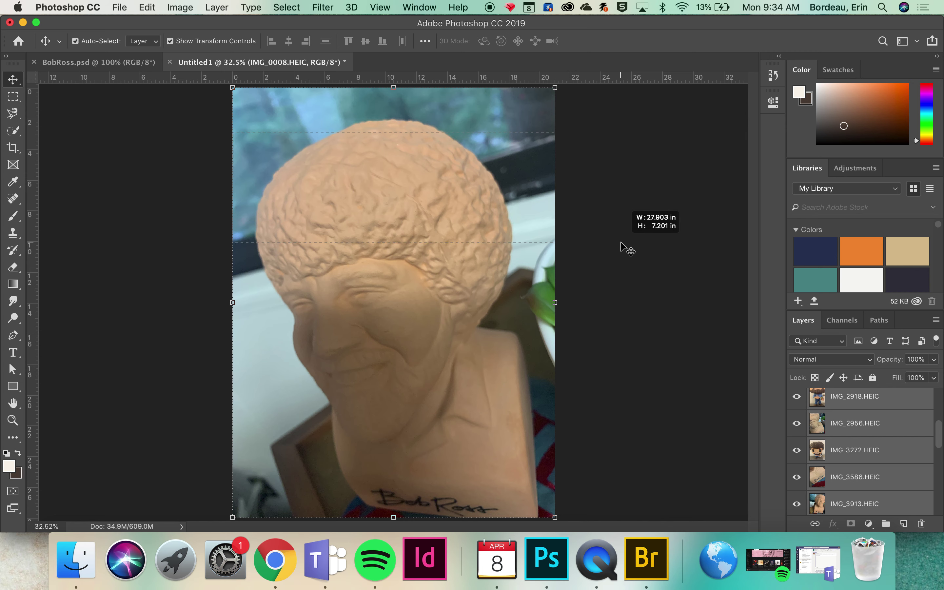
{"action": "left_click_drag", "start_coordinate": [620, 242], "coordinate": [612, 244]}
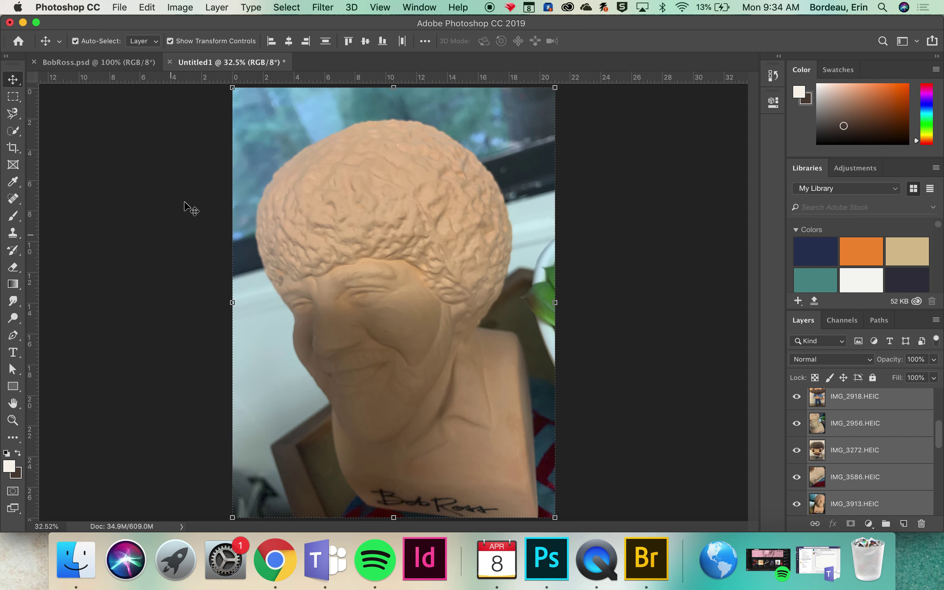
{"action": "left_click_drag", "start_coordinate": [157, 163], "coordinate": [610, 251]}
{"action": "scroll", "coordinate": [911, 463], "scroll_direction": "down", "scroll_amount": 5}
{"action": "scroll", "coordinate": [911, 463], "scroll_direction": "down", "scroll_amount": 1}
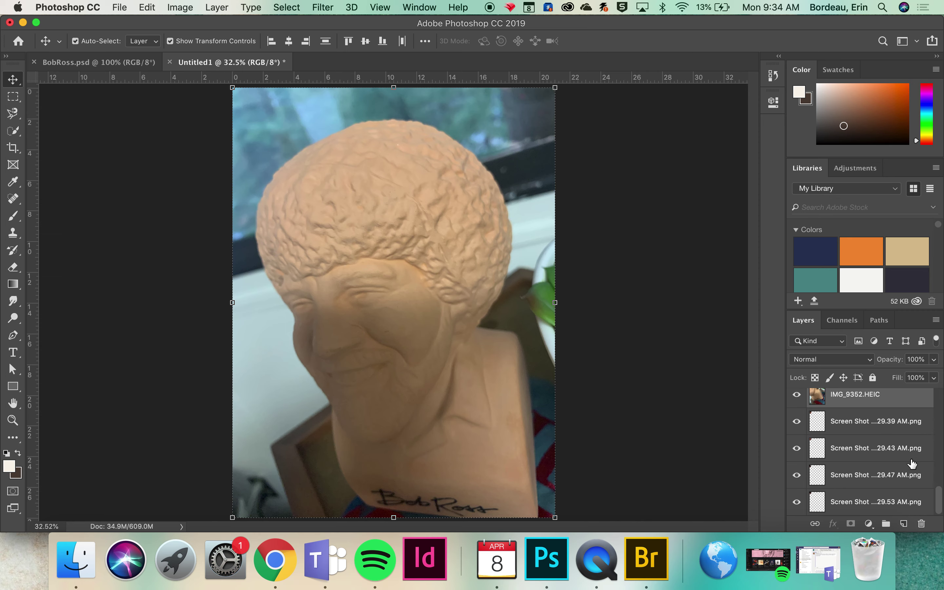
{"action": "scroll", "coordinate": [911, 463], "scroll_direction": "up", "scroll_amount": 4}
{"action": "scroll", "coordinate": [912, 463], "scroll_direction": "down", "scroll_amount": 4}
{"action": "left_click_drag", "start_coordinate": [555, 517], "coordinate": [321, 210]}
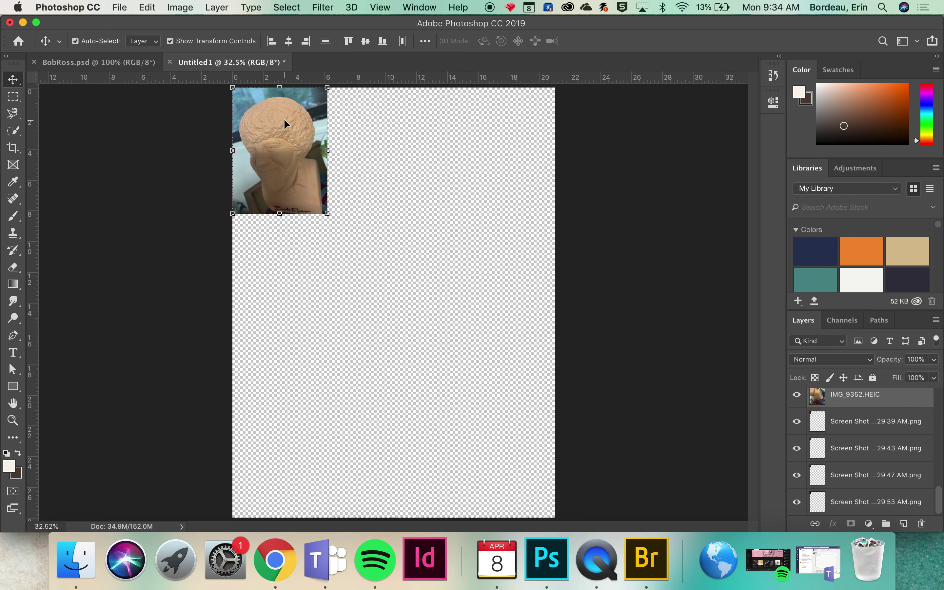
{"action": "left_click", "coordinate": [397, 122]}
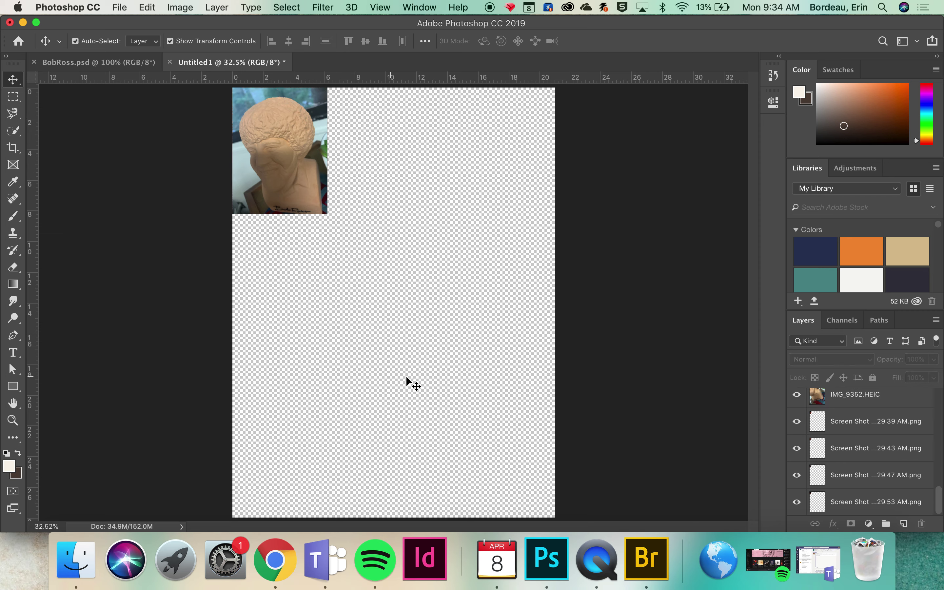
Drag IMG_0008, IMG_0283, IMG_1545, the bust and the Funko photos down-right into an overlapping collage.
{"action": "left_click_drag", "start_coordinate": [296, 160], "coordinate": [476, 321]}
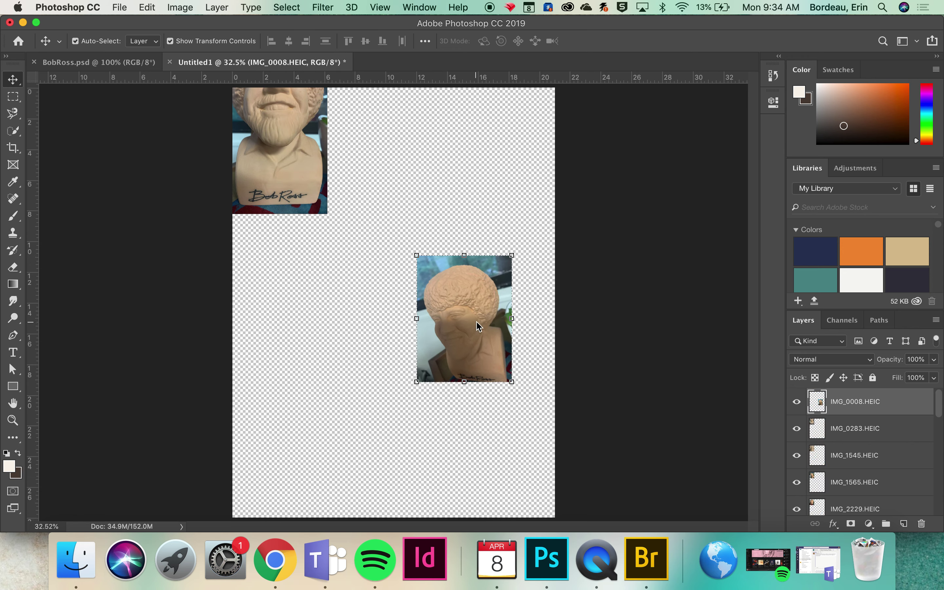
{"action": "left_click", "coordinate": [304, 152]}
{"action": "left_click_drag", "start_coordinate": [303, 153], "coordinate": [449, 395]}
{"action": "left_click", "coordinate": [311, 182]}
{"action": "left_click_drag", "start_coordinate": [304, 163], "coordinate": [381, 410]}
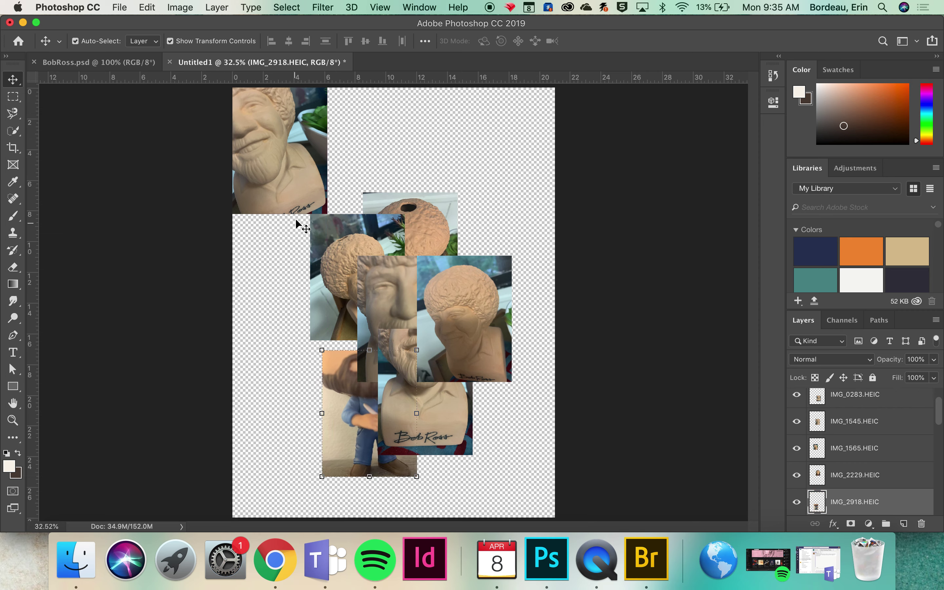
{"action": "left_click_drag", "start_coordinate": [289, 160], "coordinate": [487, 373]}
{"action": "left_click_drag", "start_coordinate": [275, 137], "coordinate": [442, 254]}
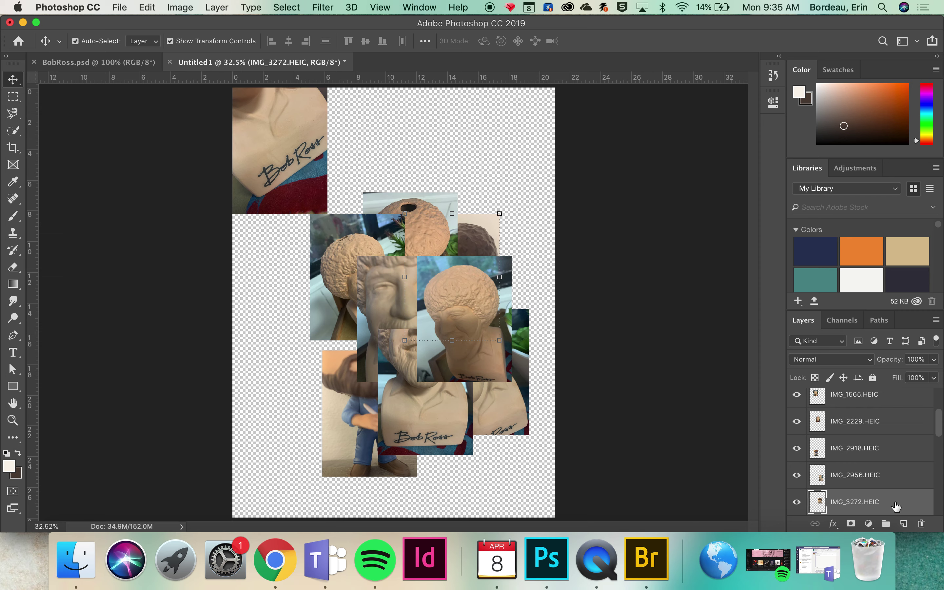
Reorder the IMG_3272 and IMG_0008 layers and nudge the photos so the Funko figure sits behind the busts.
{"action": "left_click_drag", "start_coordinate": [893, 506], "coordinate": [880, 397]}
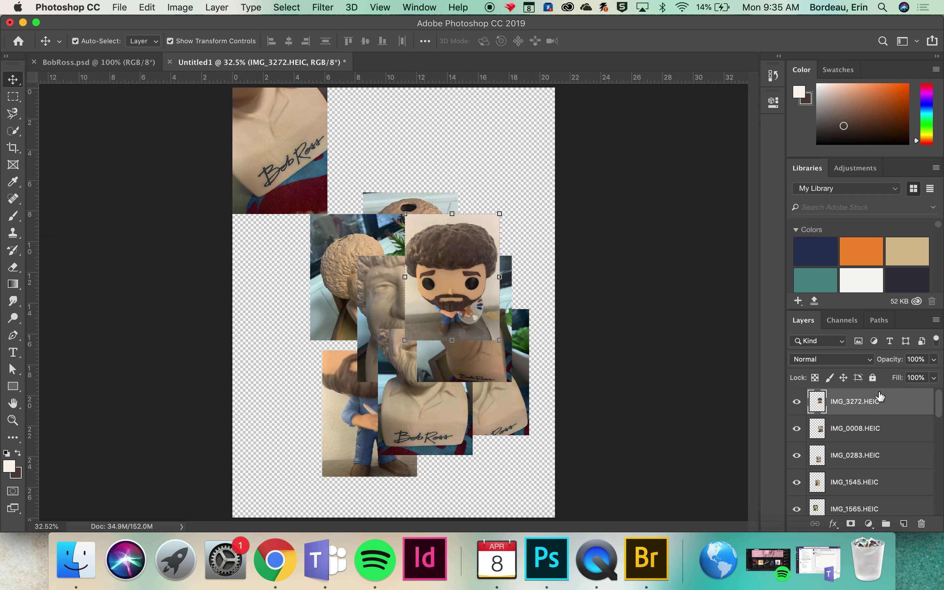
{"action": "mouse_move", "coordinate": [486, 363]}
{"action": "left_mouse_down"}
{"action": "mouse_move", "coordinate": [445, 382]}
{"action": "mouse_move", "coordinate": [520, 367]}
{"action": "mouse_move", "coordinate": [517, 341]}
{"action": "mouse_move", "coordinate": [493, 347]}
{"action": "mouse_move", "coordinate": [488, 369]}
{"action": "left_mouse_up"}
{"action": "left_click_drag", "start_coordinate": [865, 429], "coordinate": [856, 492]}
{"action": "left_click_drag", "start_coordinate": [483, 250], "coordinate": [504, 239]}
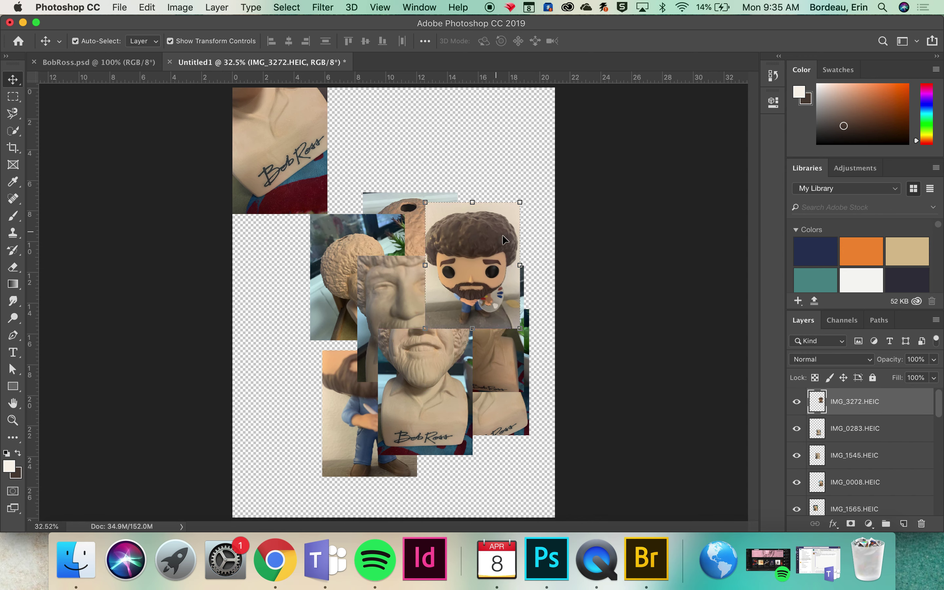
{"action": "left_click_drag", "start_coordinate": [858, 406], "coordinate": [863, 499]}
{"action": "left_click_drag", "start_coordinate": [492, 241], "coordinate": [484, 241]}
Nudge IMG_2229 up and rotate the IMG_3272 figurine photo about 27.55° clockwise.
{"action": "left_click", "coordinate": [392, 193]}
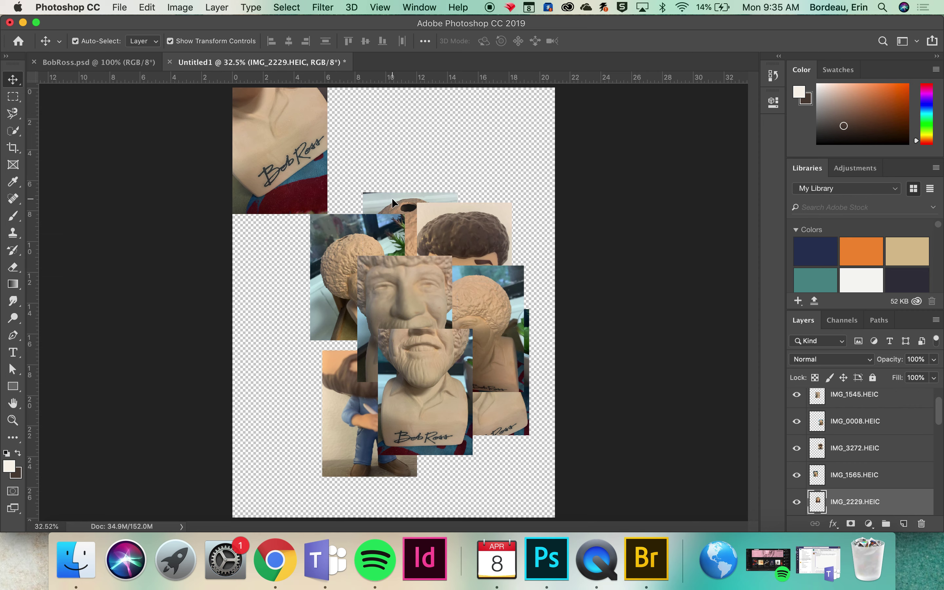
{"action": "left_click_drag", "start_coordinate": [392, 199], "coordinate": [393, 178]}
{"action": "left_click", "coordinate": [501, 212]}
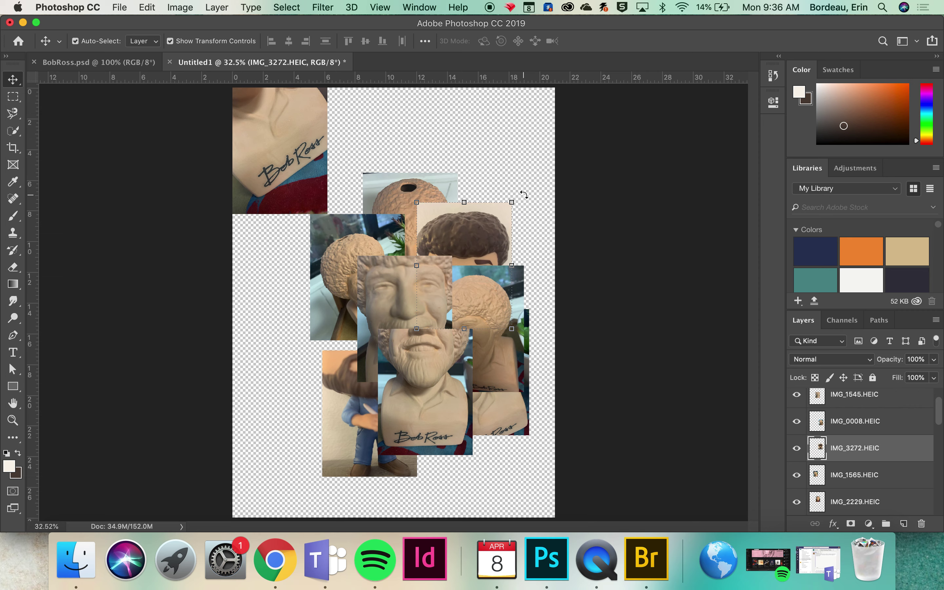
{"action": "left_click_drag", "start_coordinate": [525, 190], "coordinate": [554, 225]}
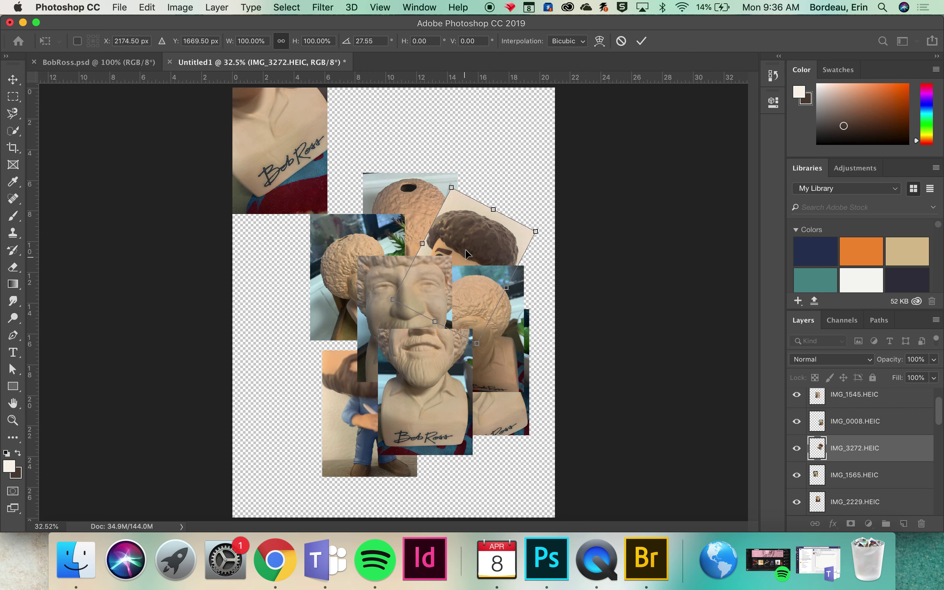
{"action": "key", "text": "Return"}
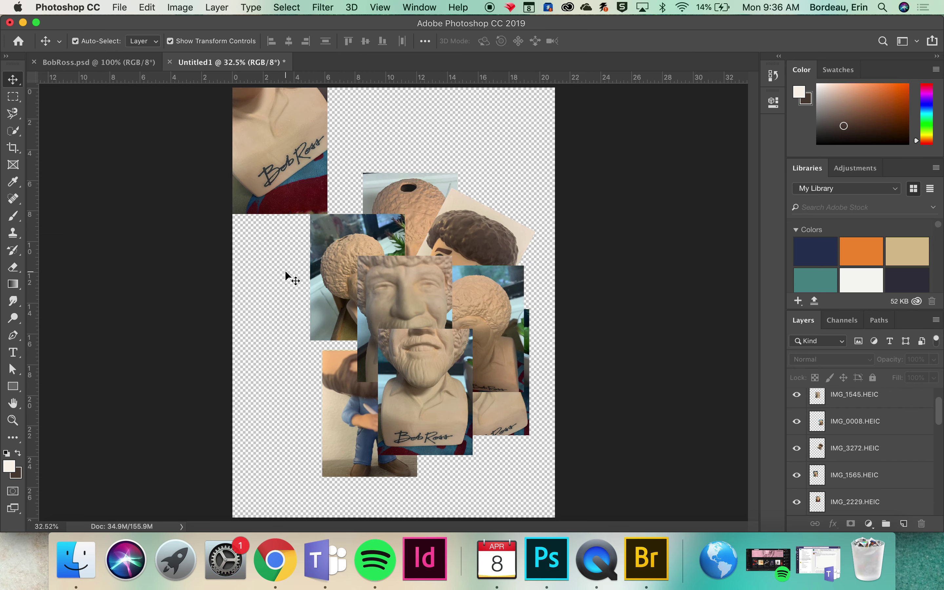
Rotate the IMG_1565 bust photo about -26.84° and move the signature photo to the top right.
{"action": "left_click", "coordinate": [475, 229]}
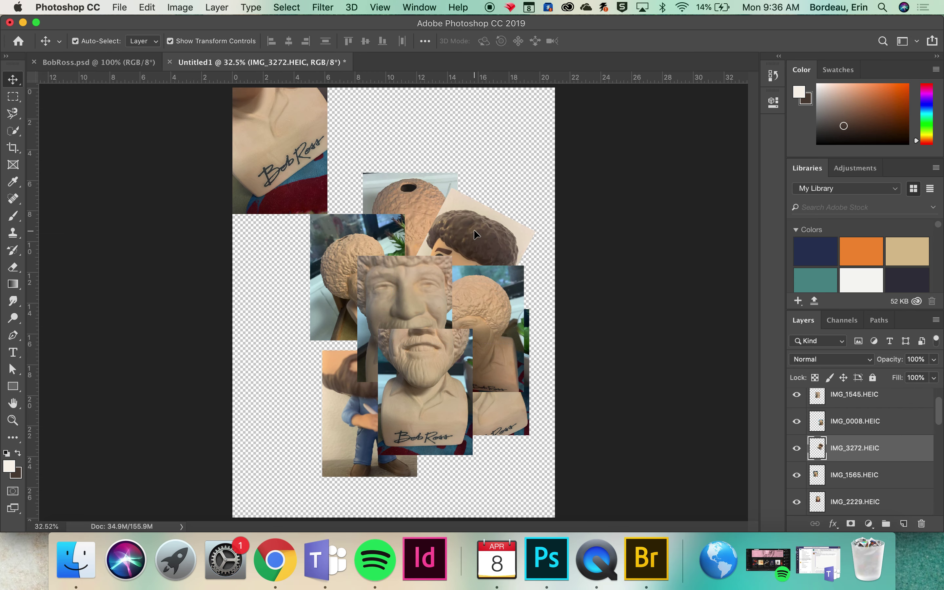
{"action": "left_click", "coordinate": [314, 217]}
{"action": "left_click_drag", "start_coordinate": [299, 209], "coordinate": [267, 235]}
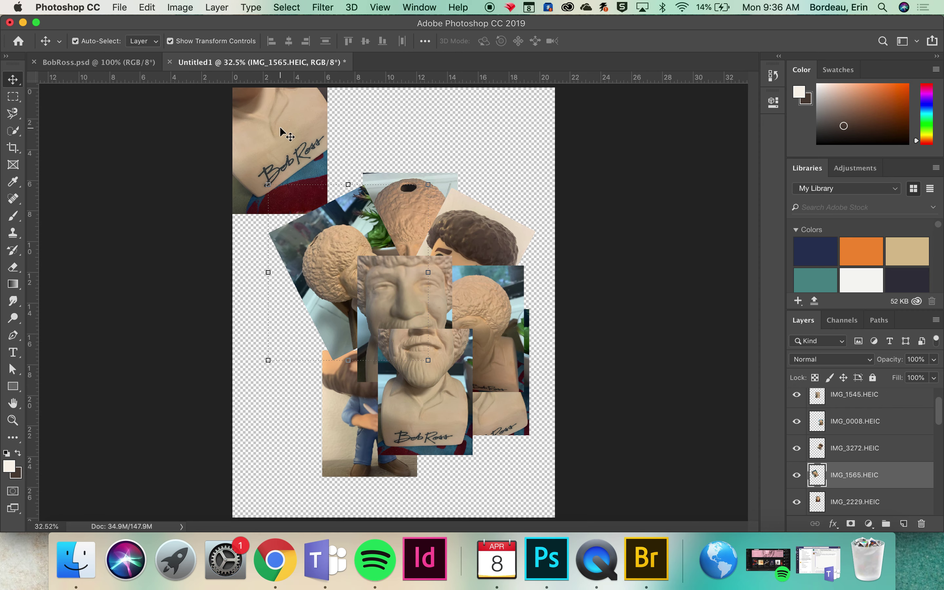
{"action": "mouse_move", "coordinate": [280, 126]}
{"action": "left_mouse_down"}
{"action": "mouse_move", "coordinate": [414, 304]}
{"action": "mouse_move", "coordinate": [529, 390]}
{"action": "mouse_move", "coordinate": [470, 464]}
{"action": "mouse_move", "coordinate": [425, 250]}
{"action": "mouse_move", "coordinate": [484, 117]}
{"action": "mouse_move", "coordinate": [485, 131]}
{"action": "left_mouse_up"}
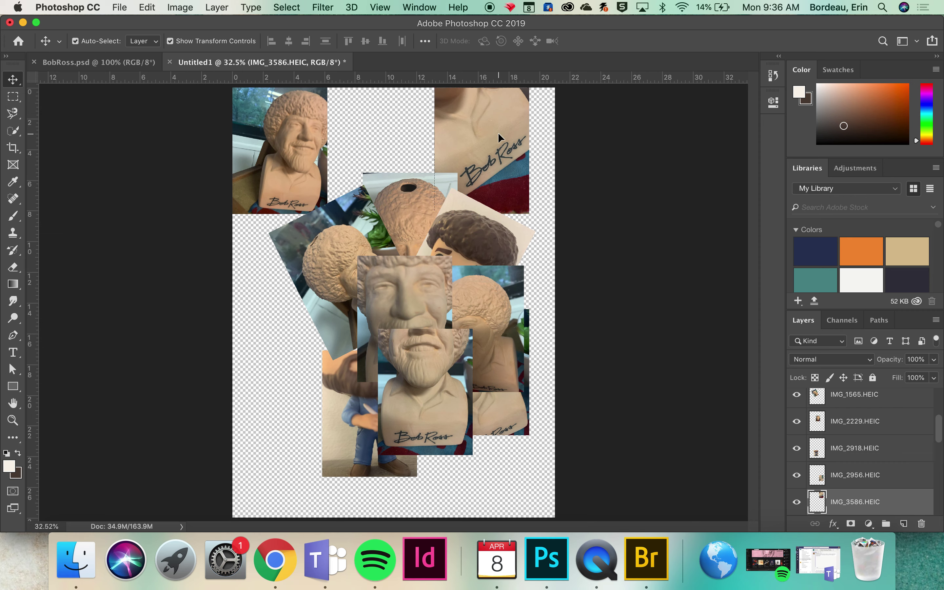
Delete IMG_3586 and IMG_3913, then shrink IMG_4901 to about half over the central bust and raise it to the top.
{"action": "key", "text": "Delete"}
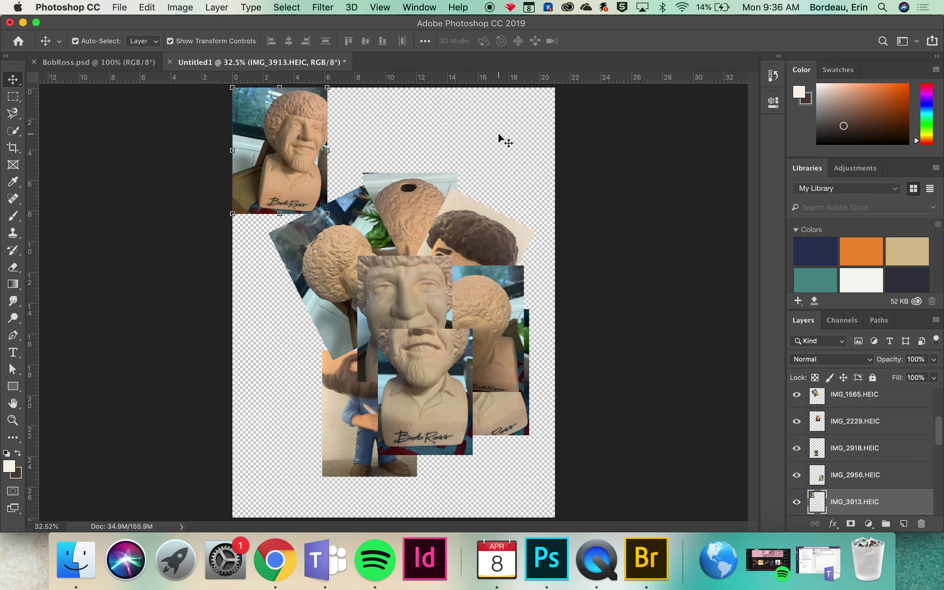
{"action": "key", "text": "Delete"}
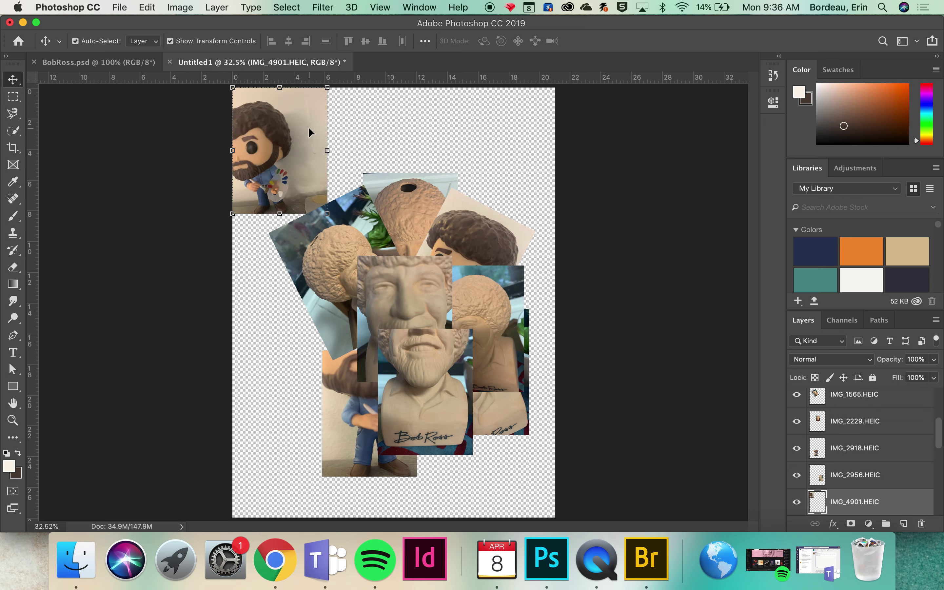
{"action": "left_click_drag", "start_coordinate": [309, 127], "coordinate": [548, 322]}
{"action": "left_click_drag", "start_coordinate": [582, 267], "coordinate": [501, 295]}
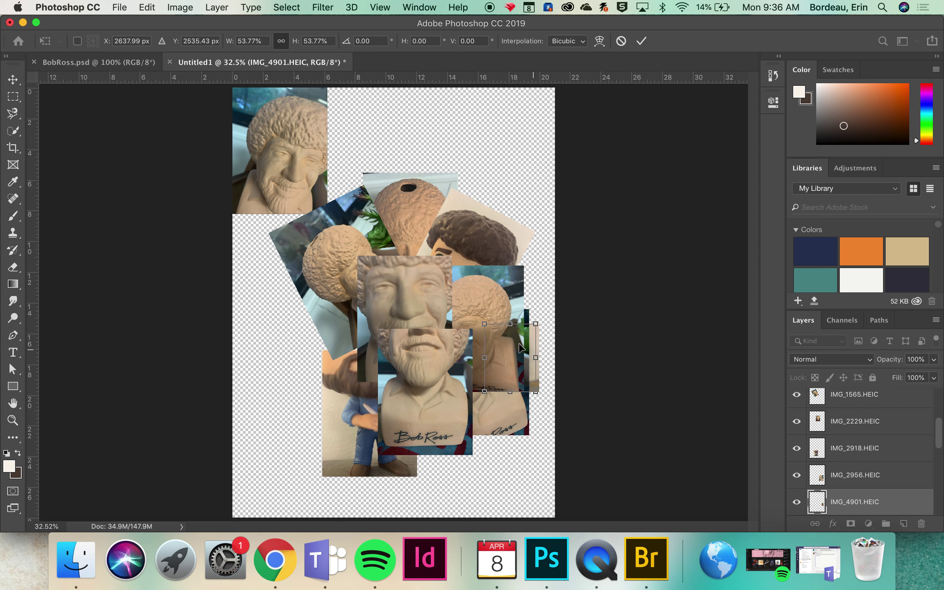
{"action": "left_click_drag", "start_coordinate": [520, 347], "coordinate": [481, 321]}
{"action": "key", "text": "Return"}
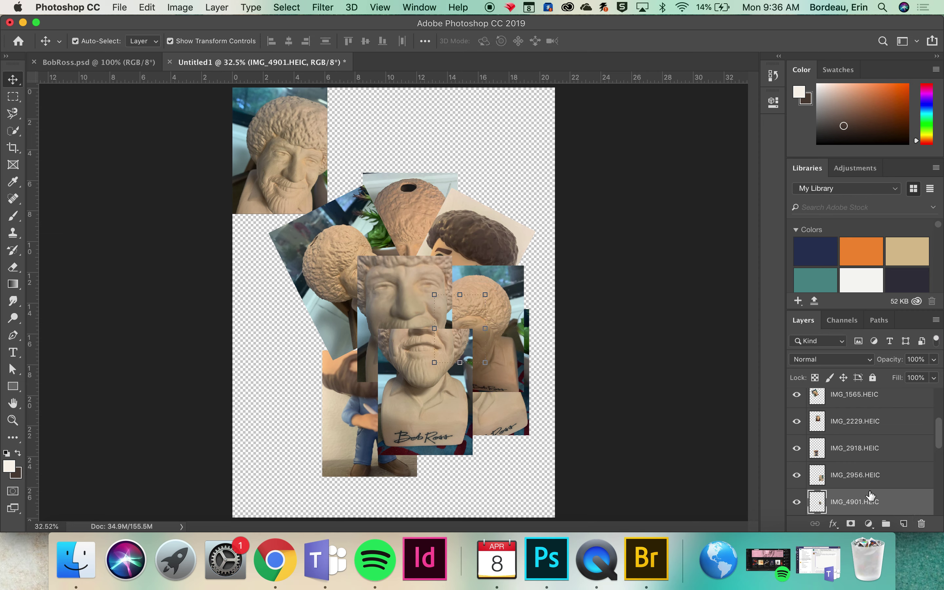
{"action": "left_click_drag", "start_coordinate": [875, 504], "coordinate": [874, 392]}
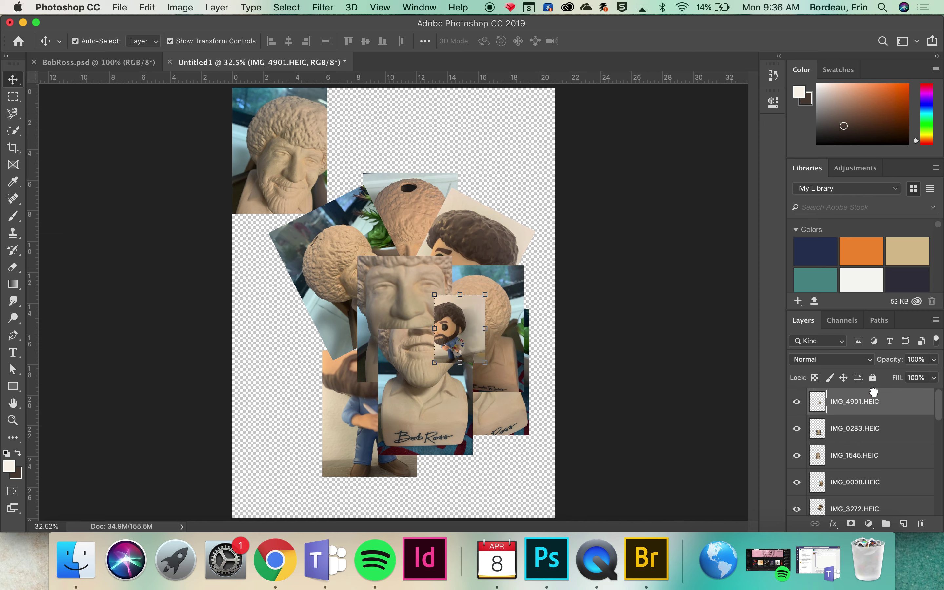
Delete IMG_5204 and IMG_6645, then shrink IMG_6787 to about half, raise it, and place it over the lower bust.
{"action": "left_click", "coordinate": [272, 307]}
{"action": "left_click", "coordinate": [283, 129]}
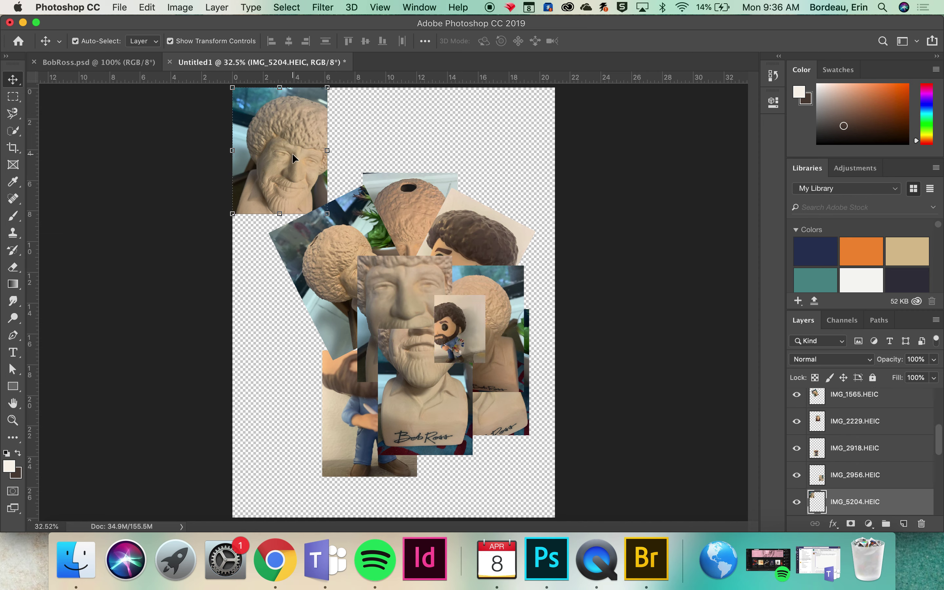
{"action": "key", "text": "BackSpace"}
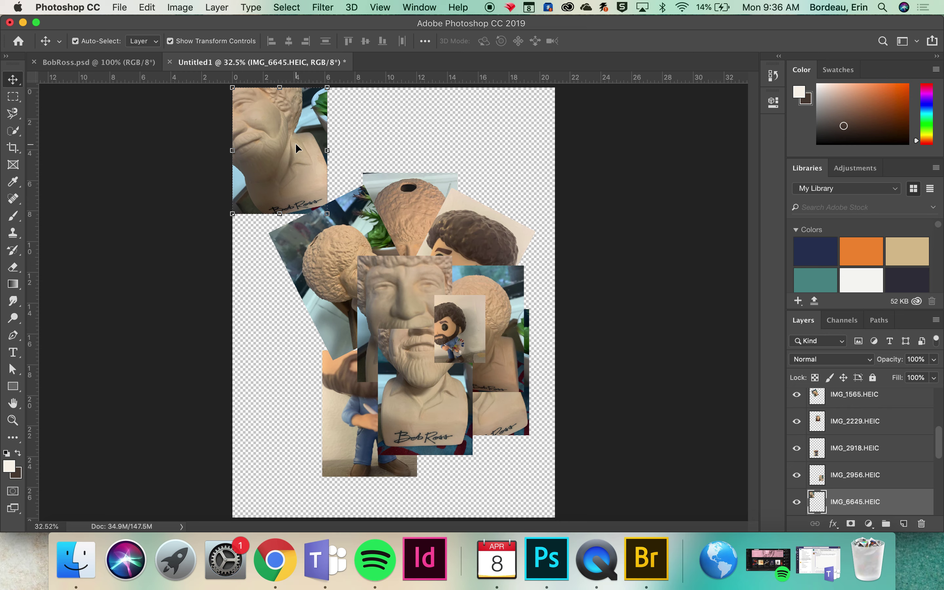
{"action": "key", "text": "BackSpace"}
{"action": "left_click_drag", "start_coordinate": [303, 144], "coordinate": [323, 341]}
{"action": "key", "text": "ctrl+t"}
{"action": "left_click_drag", "start_coordinate": [257, 408], "coordinate": [302, 349]}
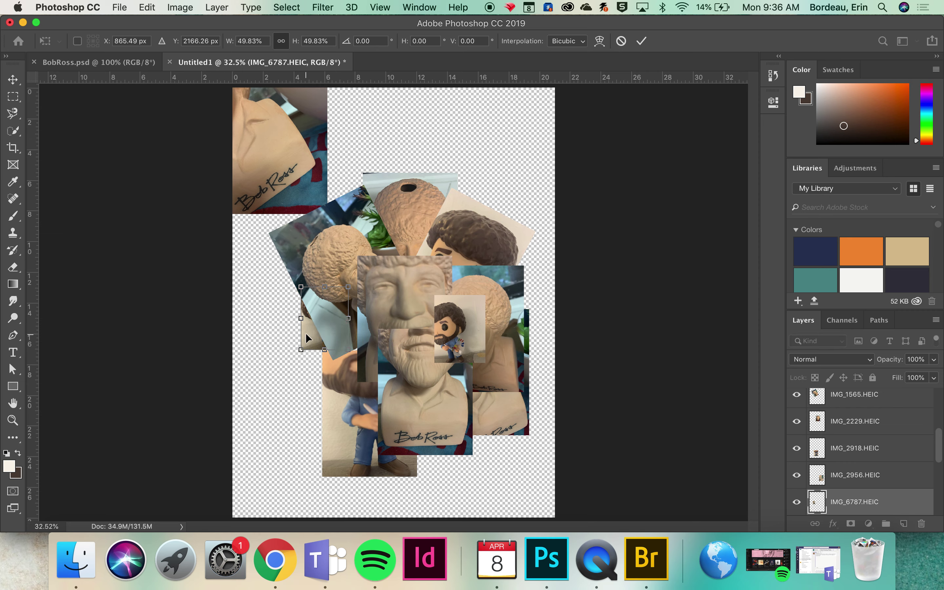
{"action": "key", "text": "Return"}
{"action": "left_click_drag", "start_coordinate": [852, 497], "coordinate": [862, 390]}
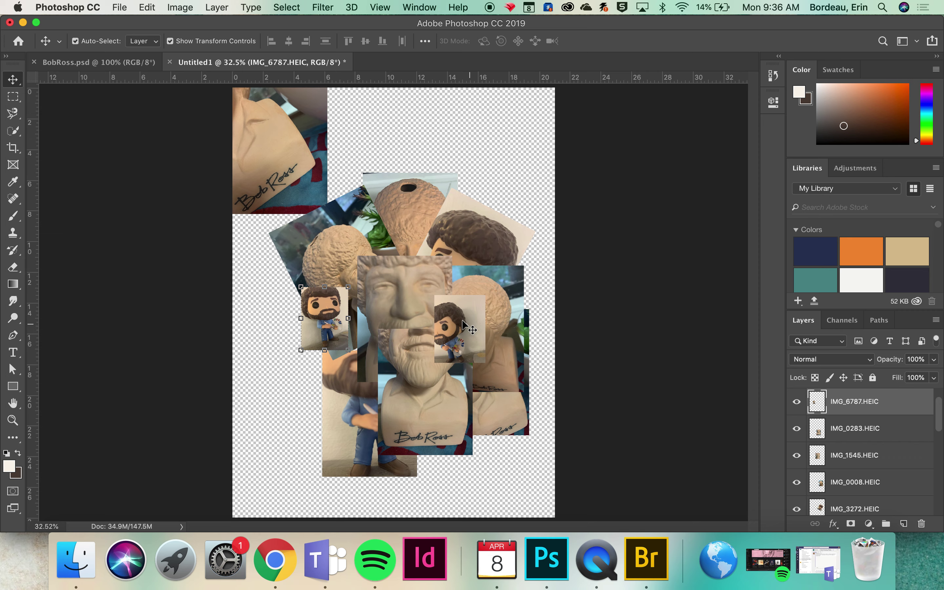
{"action": "left_click_drag", "start_coordinate": [337, 308], "coordinate": [433, 392]}
Delete IMG_9208, then shrink IMG_9325 to about 60% at lower right and raise it to the top.
{"action": "left_click", "coordinate": [260, 128]}
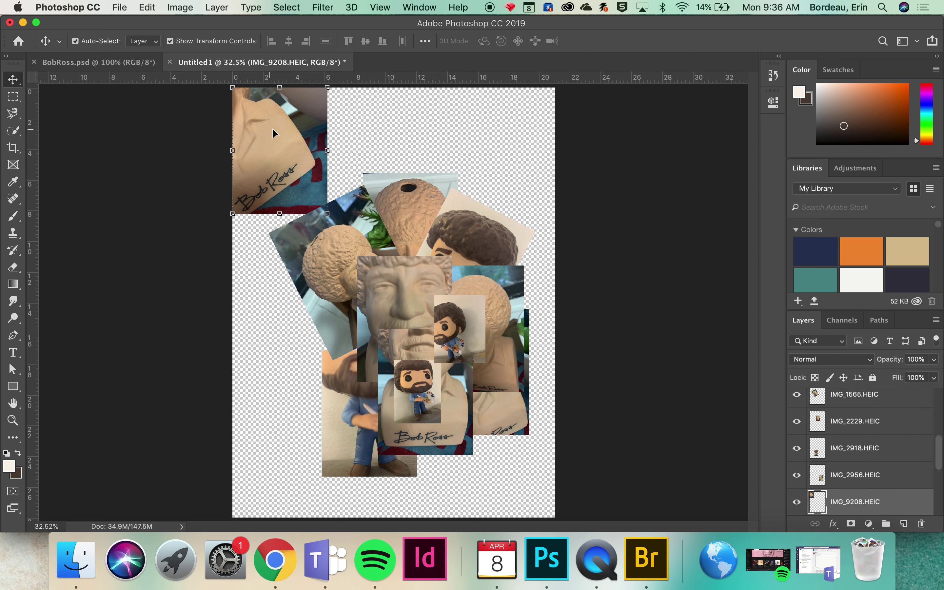
{"action": "key", "text": "BackSpace"}
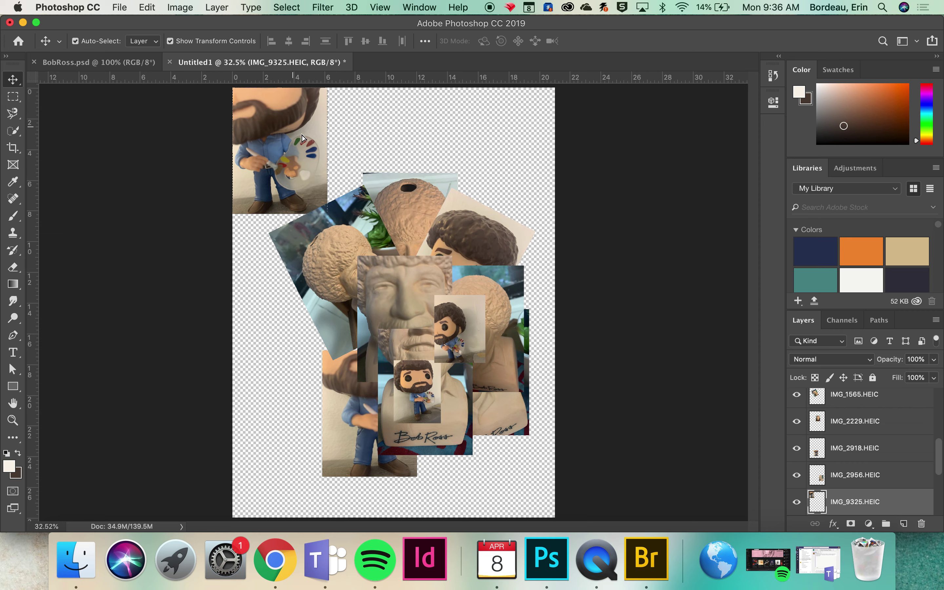
{"action": "left_click_drag", "start_coordinate": [302, 135], "coordinate": [488, 416]}
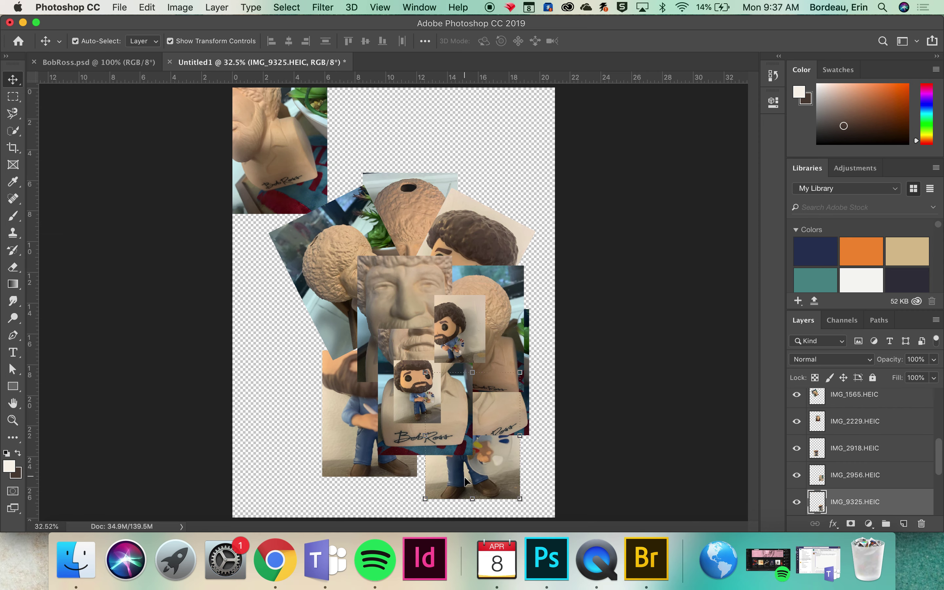
{"action": "left_click_drag", "start_coordinate": [429, 498], "coordinate": [463, 449]}
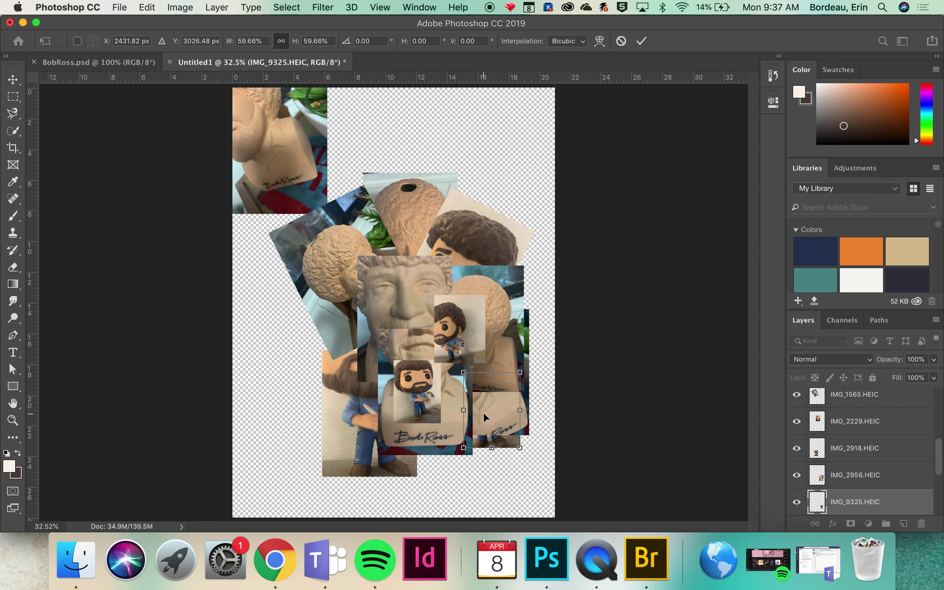
{"action": "key", "text": "Return"}
{"action": "left_click_drag", "start_coordinate": [483, 412], "coordinate": [482, 447]}
{"action": "left_click", "coordinate": [518, 430]}
{"action": "left_click_drag", "start_coordinate": [869, 504], "coordinate": [871, 398]}
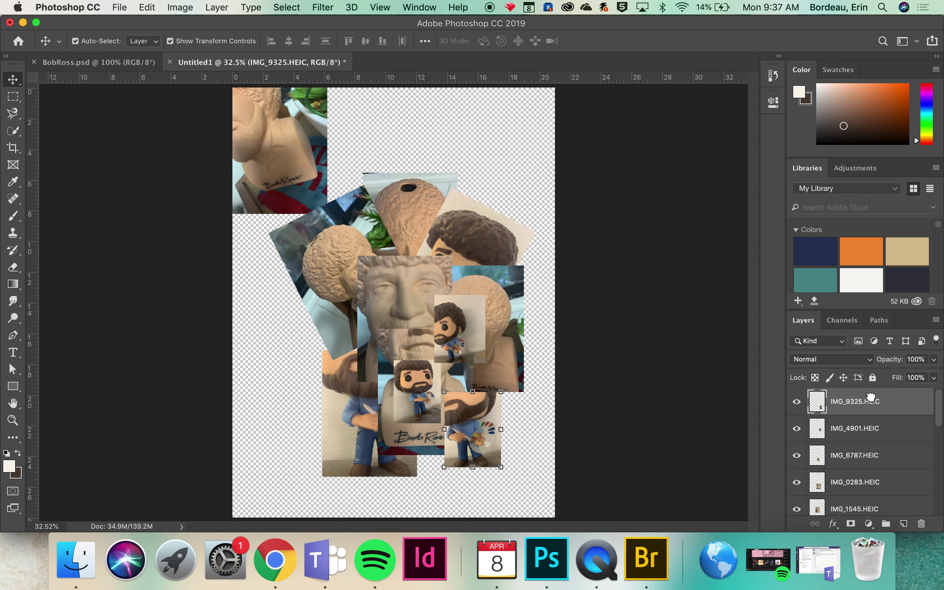
{"action": "mouse_move", "coordinate": [489, 427]}
{"action": "left_mouse_down"}
{"action": "mouse_move", "coordinate": [505, 431]}
{"action": "mouse_move", "coordinate": [503, 420]}
{"action": "mouse_move", "coordinate": [493, 440]}
{"action": "left_mouse_up"}
Delete IMG_9352 and move the real-face screenshot layers above the photos at top-left.
{"action": "left_click", "coordinate": [269, 176]}
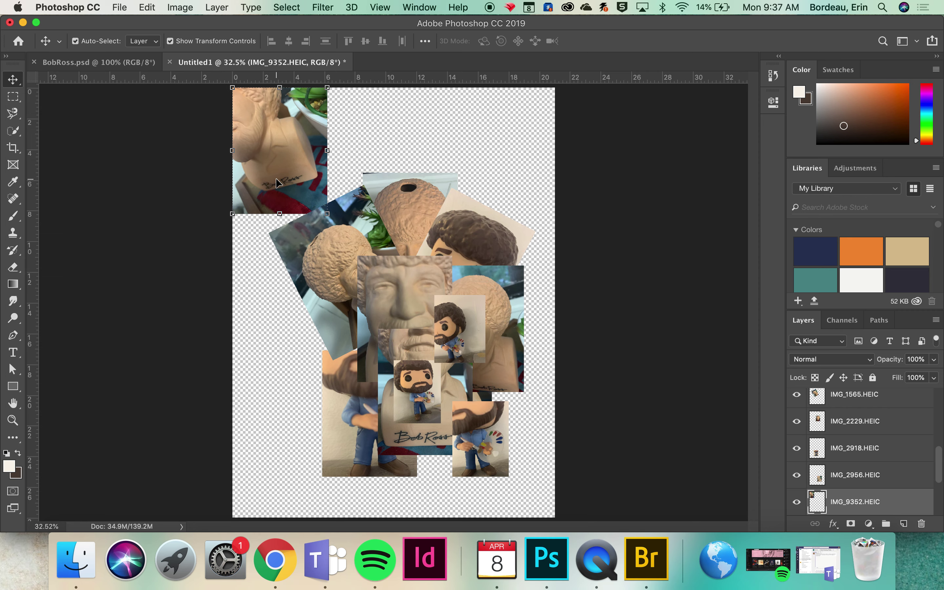
{"action": "key", "text": "BackSpace"}
{"action": "left_click_drag", "start_coordinate": [255, 115], "coordinate": [339, 135]}
{"action": "left_click_drag", "start_coordinate": [888, 503], "coordinate": [884, 392]}
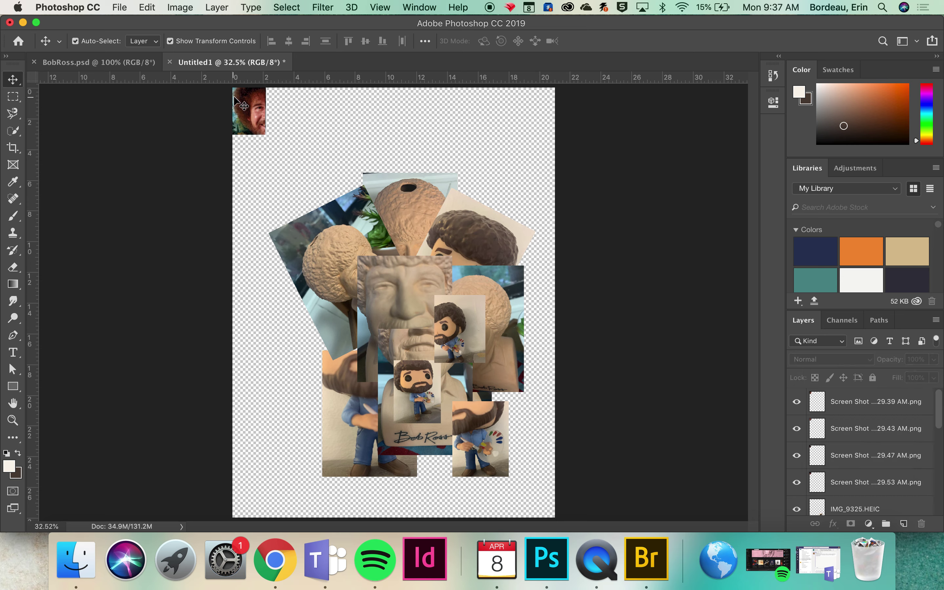
Move two face screenshots onto the central bust and collage, slightly enlarging one.
{"action": "left_click_drag", "start_coordinate": [256, 114], "coordinate": [410, 354]}
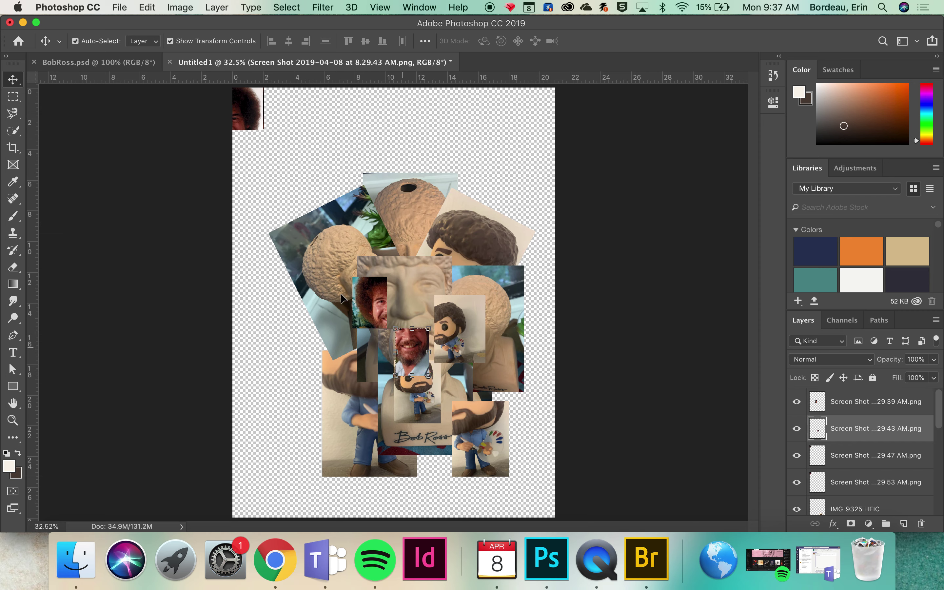
{"action": "left_click_drag", "start_coordinate": [254, 113], "coordinate": [454, 251]}
{"action": "key", "text": "Return"}
{"action": "left_click", "coordinate": [433, 270]}
{"action": "key", "text": "Return"}
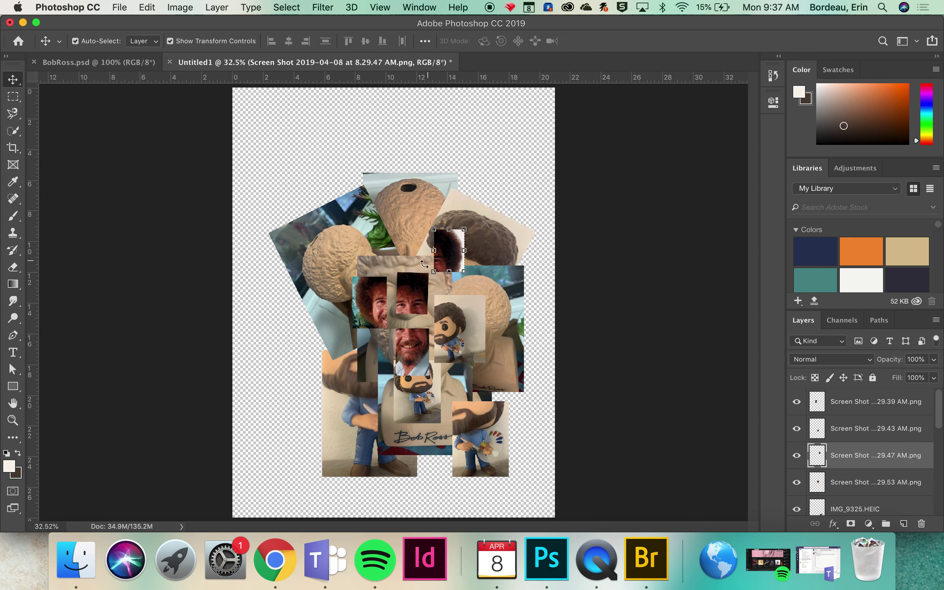
Tilt one face photo slightly and move the small face photo down a bit.
{"action": "left_click", "coordinate": [417, 288]}
{"action": "left_click", "coordinate": [388, 267]}
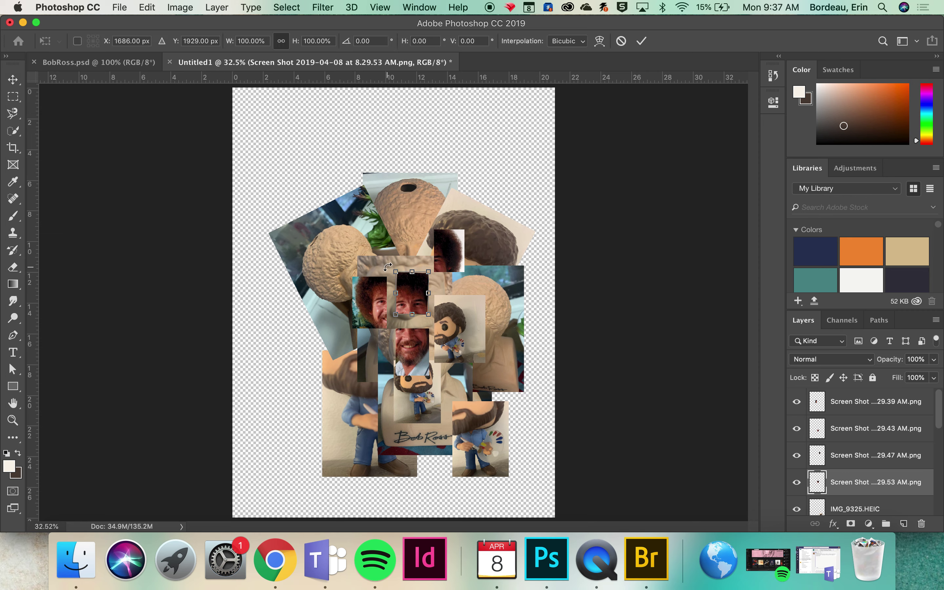
{"action": "left_click_drag", "start_coordinate": [386, 268], "coordinate": [420, 301]}
{"action": "key", "text": "Return"}
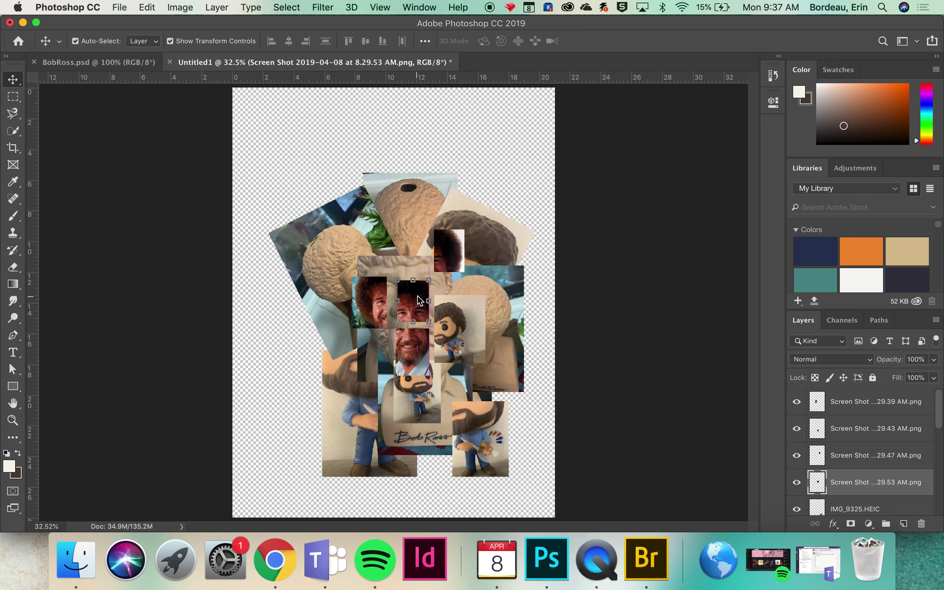
{"action": "left_click_drag", "start_coordinate": [449, 264], "coordinate": [452, 281]}
Delete the centre face photo and shift the small face photo up and left.
{"action": "left_click", "coordinate": [546, 254]}
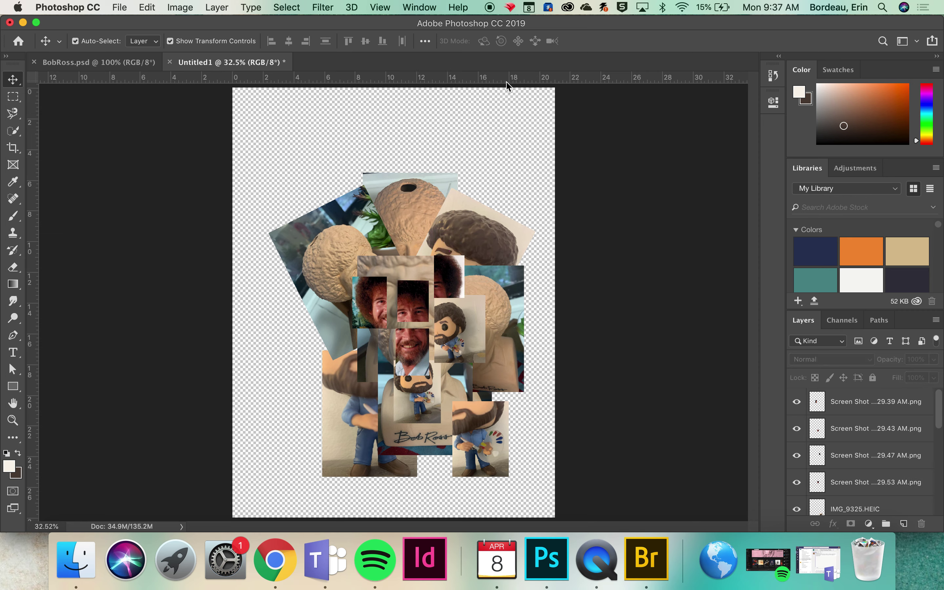
{"action": "left_click", "coordinate": [408, 285]}
{"action": "key", "text": "BackSpace"}
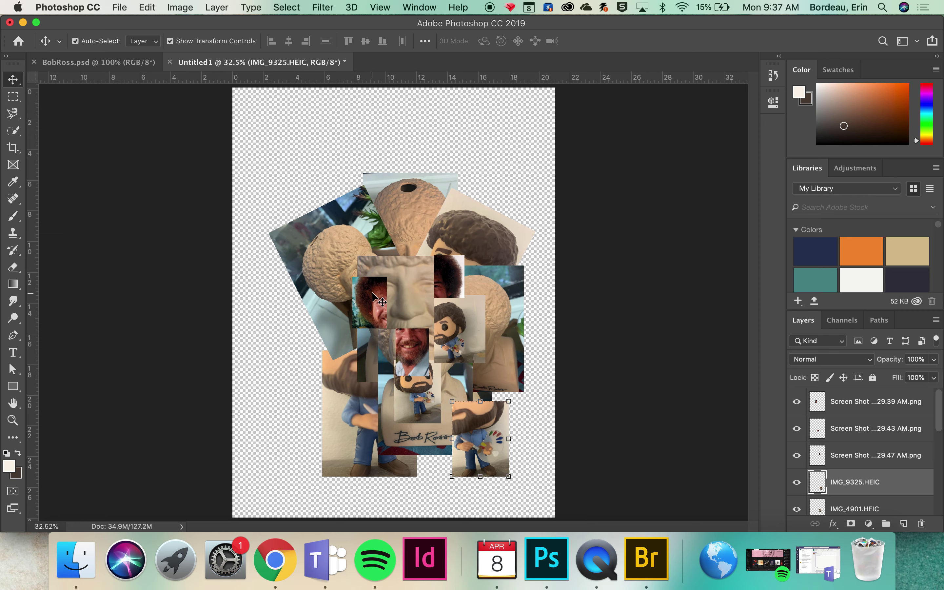
{"action": "left_click_drag", "start_coordinate": [371, 294], "coordinate": [365, 284]}
Crop the canvas to the collage's edges, lowering the top edge and trimming the transparent margins.
{"action": "left_click", "coordinate": [292, 254]}
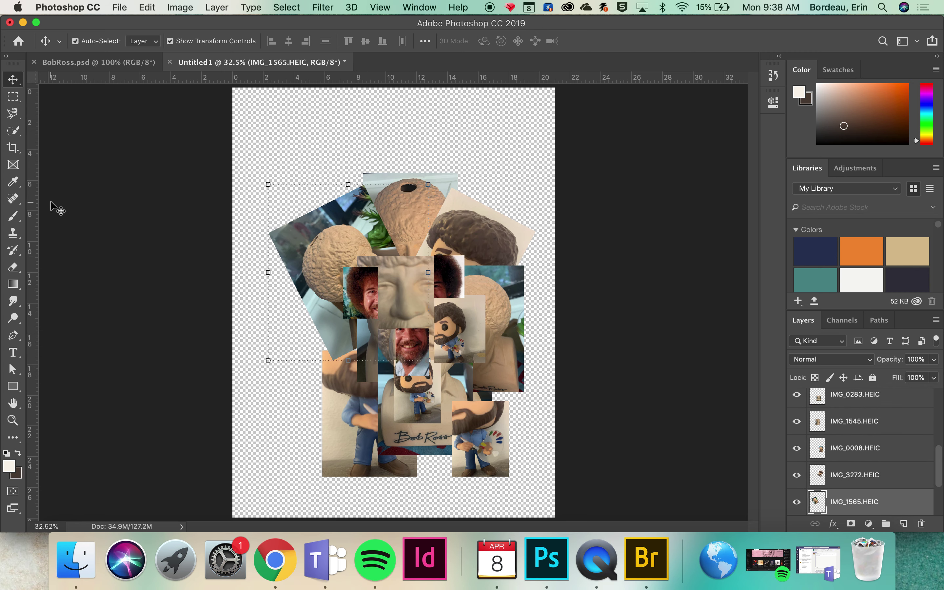
{"action": "left_click", "coordinate": [15, 148]}
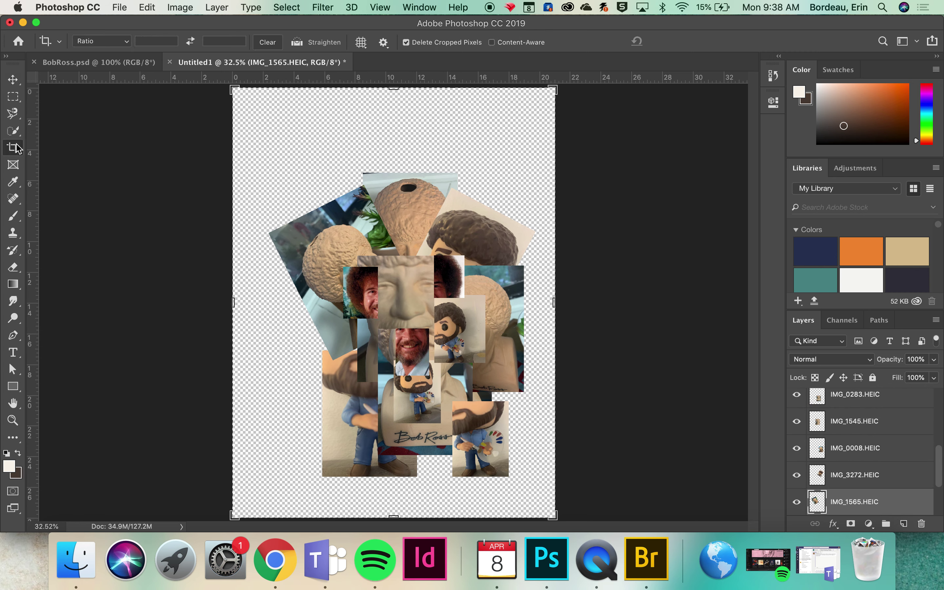
{"action": "mouse_move", "coordinate": [269, 127]}
{"action": "left_mouse_down"}
{"action": "mouse_move", "coordinate": [370, 348]}
{"action": "mouse_move", "coordinate": [506, 488]}
{"action": "mouse_move", "coordinate": [537, 494]}
{"action": "mouse_move", "coordinate": [535, 476]}
{"action": "left_mouse_up"}
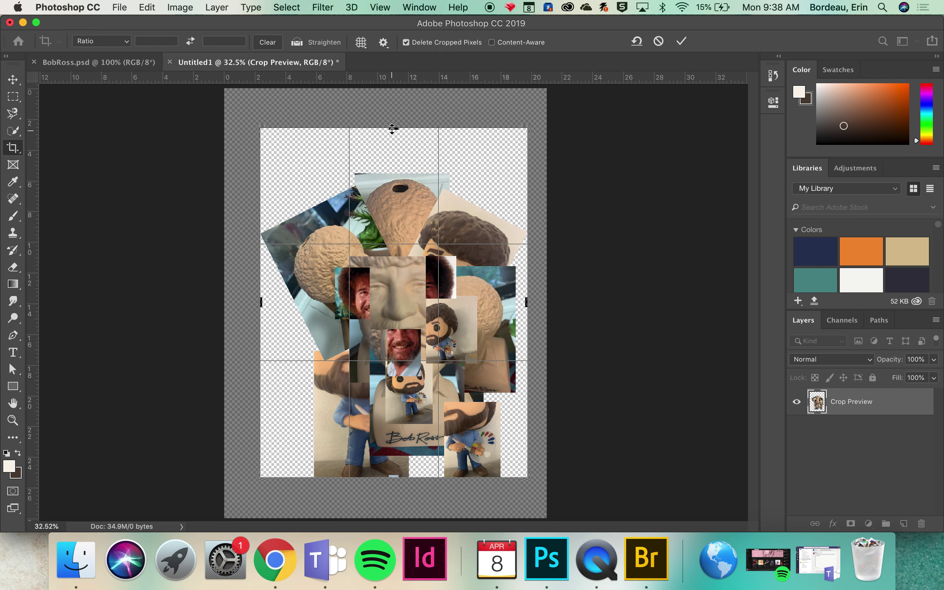
{"action": "left_click_drag", "start_coordinate": [393, 132], "coordinate": [393, 152]}
{"action": "key", "text": "Return"}
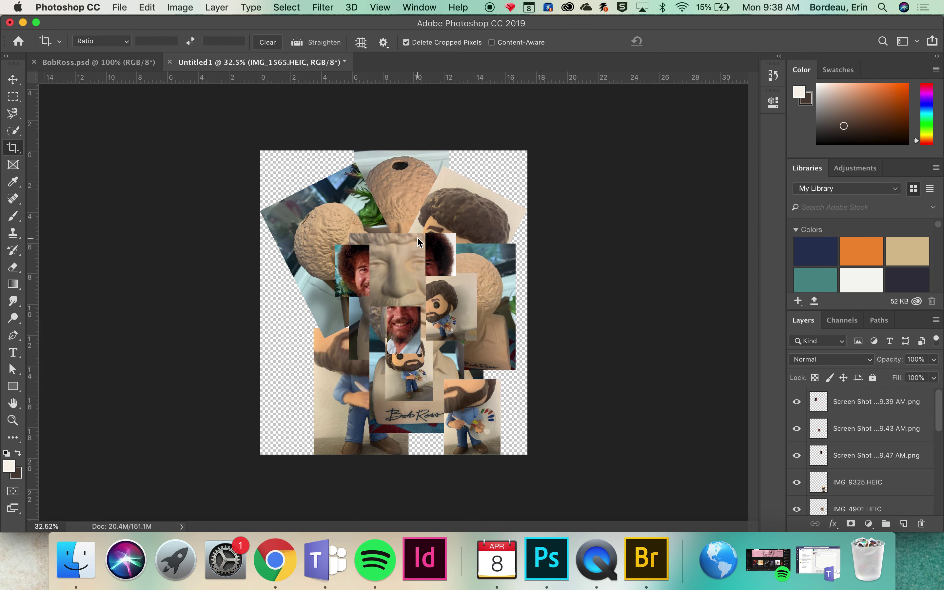
Save a JPEG copy named BobRoss.jpg on the Desktop with the default JPEG options.
{"action": "left_click", "coordinate": [120, 7]}
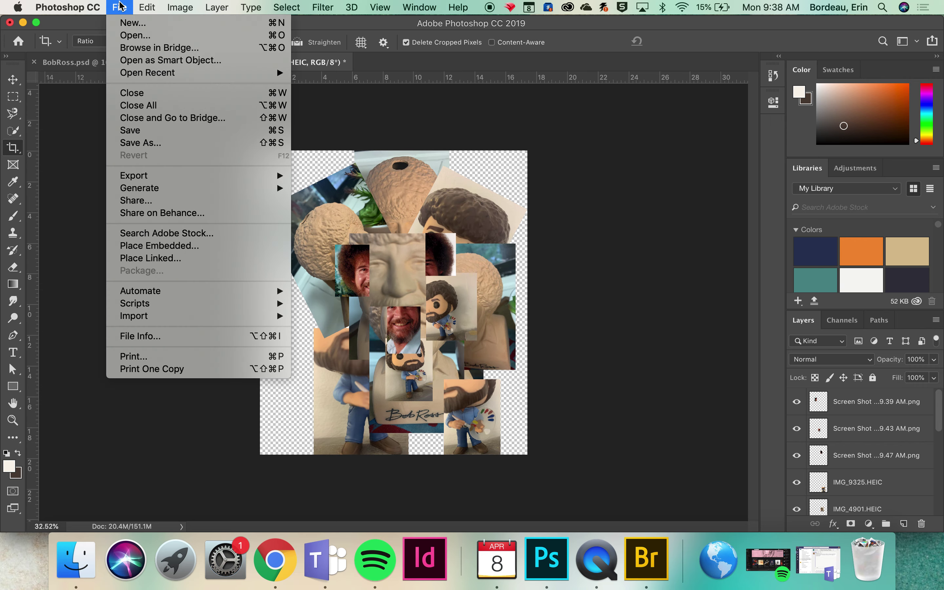
{"action": "left_click", "coordinate": [143, 144]}
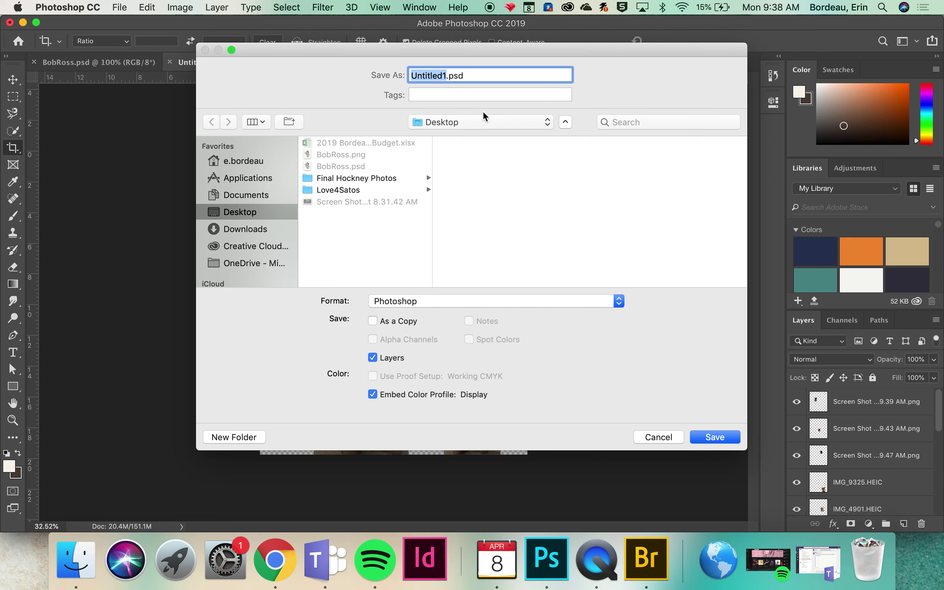
{"action": "type", "text": "BobRoss"}
{"action": "left_click", "coordinate": [449, 301]}
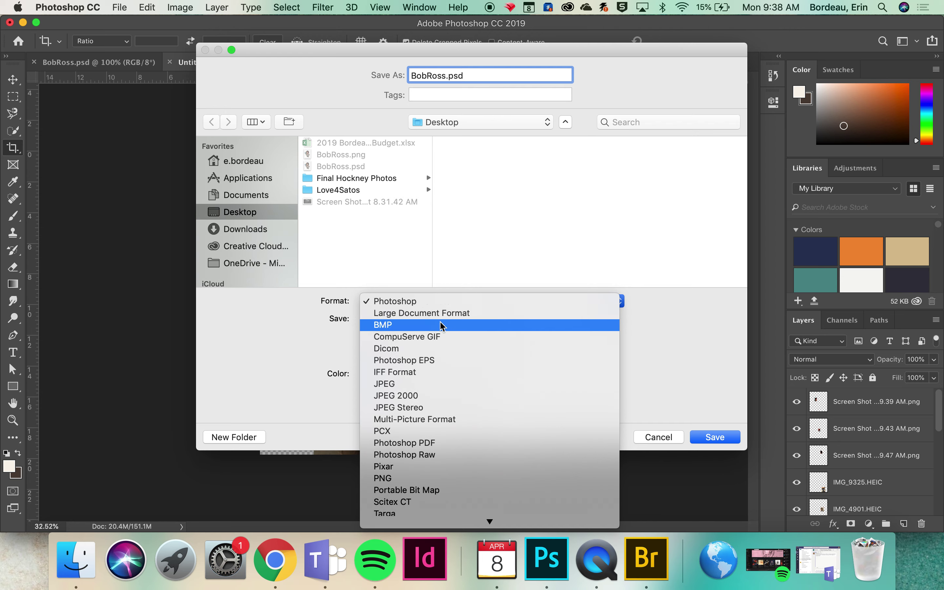
{"action": "left_click", "coordinate": [419, 387]}
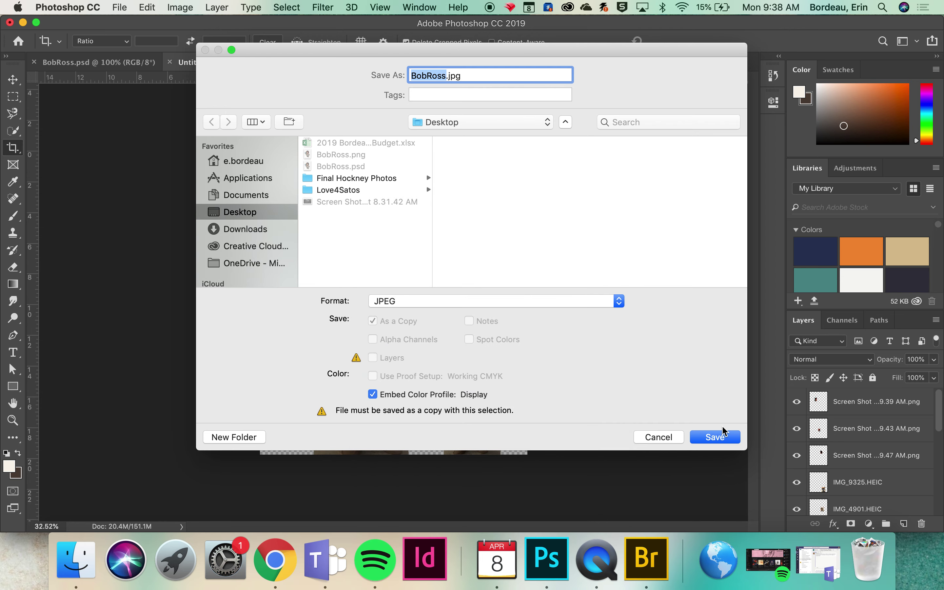
{"action": "left_click", "coordinate": [715, 437]}
{"action": "left_click", "coordinate": [551, 183]}
{"action": "key", "text": "c"}
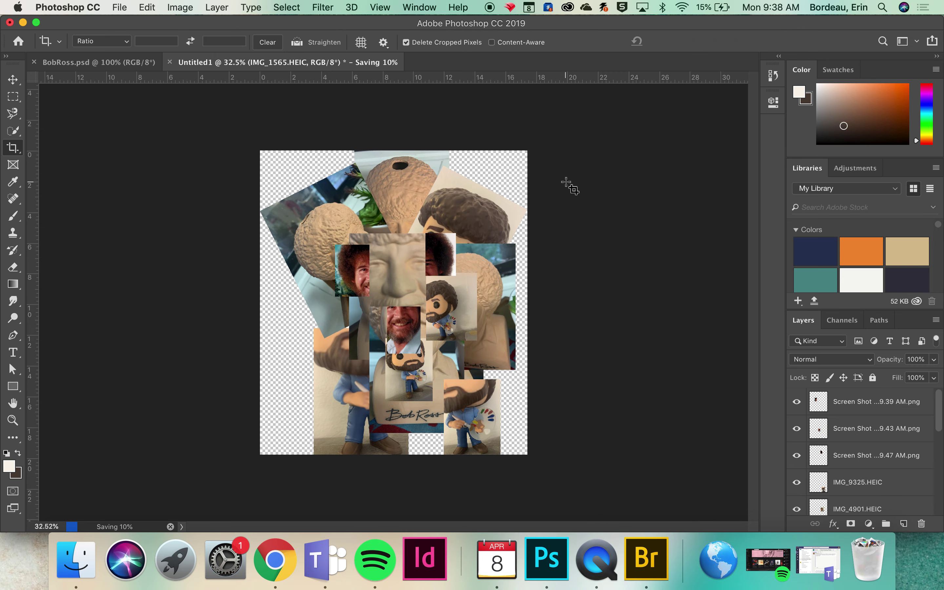
Select every collage layer and convert them into one smart object with Convert for Smart Filters.
{"action": "left_click", "coordinate": [13, 80]}
{"action": "left_click_drag", "start_coordinate": [171, 106], "coordinate": [611, 495]}
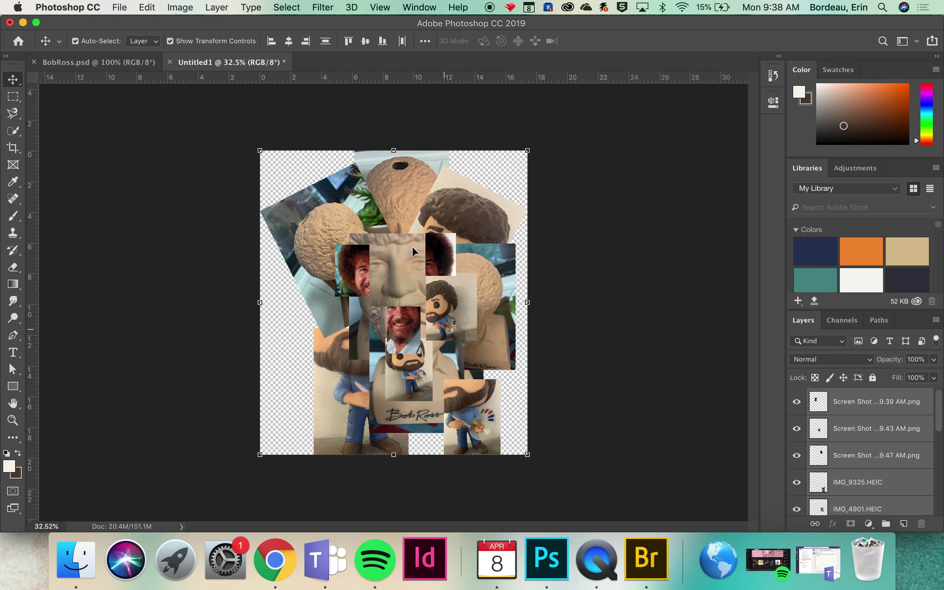
{"action": "left_click", "coordinate": [322, 8]}
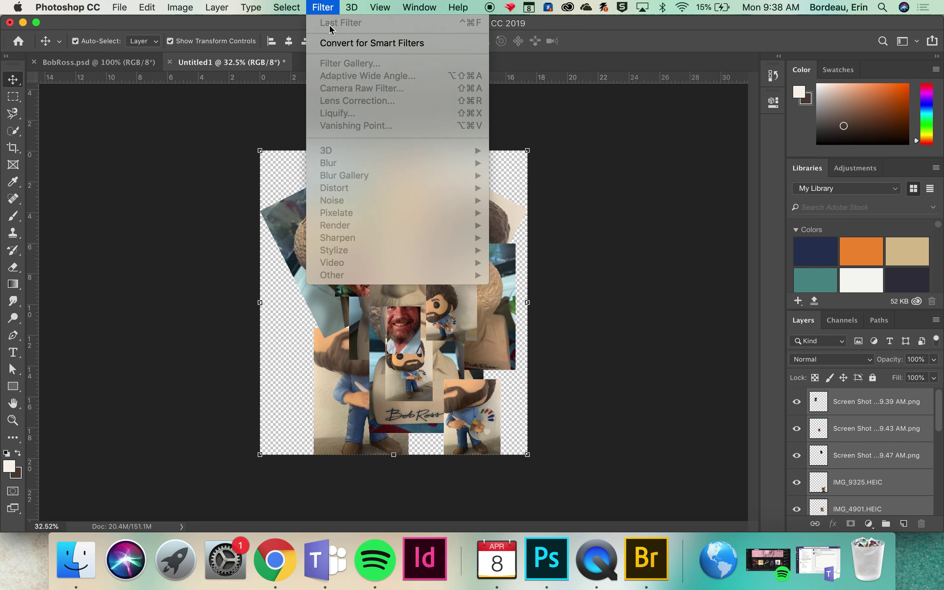
{"action": "left_click", "coordinate": [333, 43]}
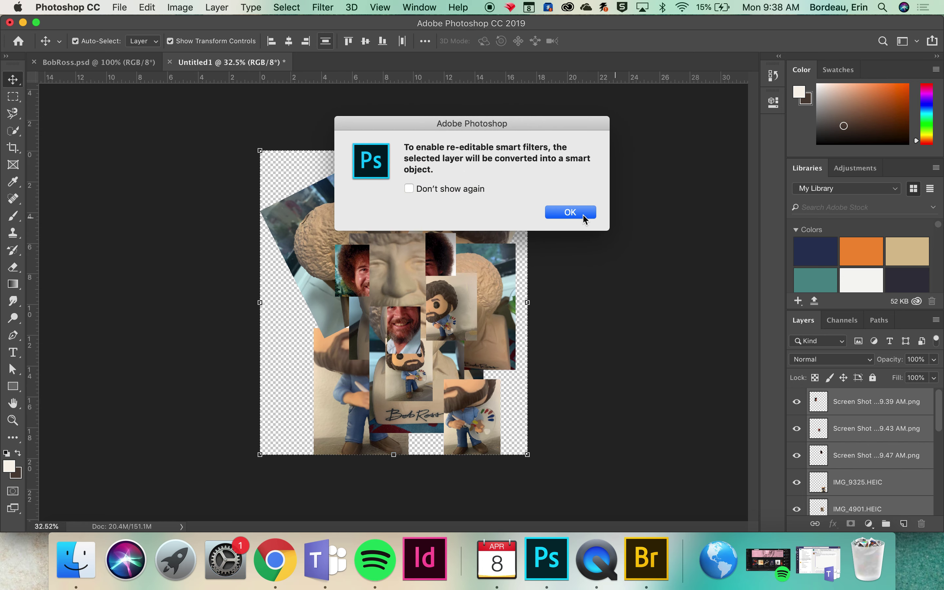
{"action": "left_click", "coordinate": [582, 213]}
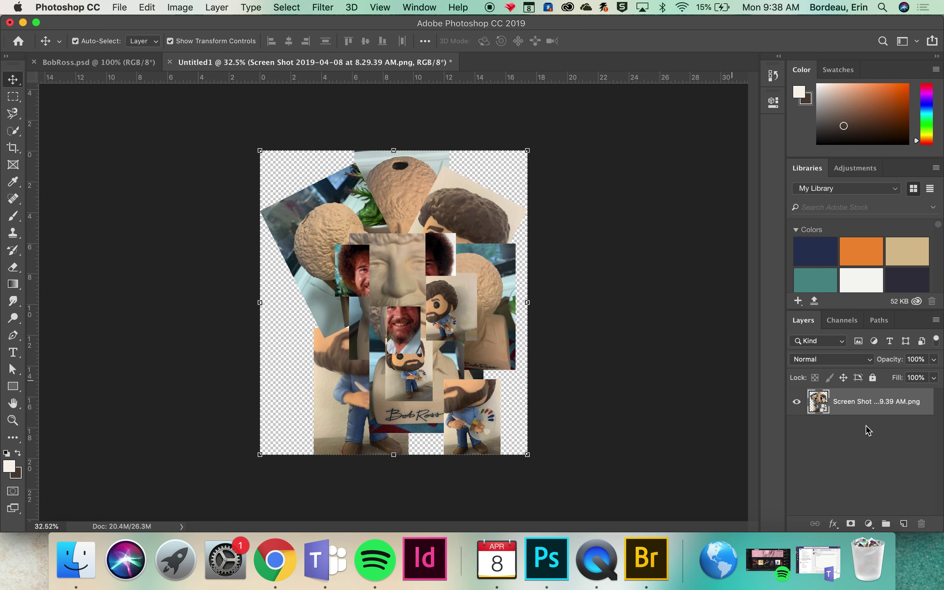
Preview Watercolor in the Filter Gallery at Brush Detail 9, Shadow Intensity 1, Texture 1, zoomed to 50%.
{"action": "left_click", "coordinate": [324, 7]}
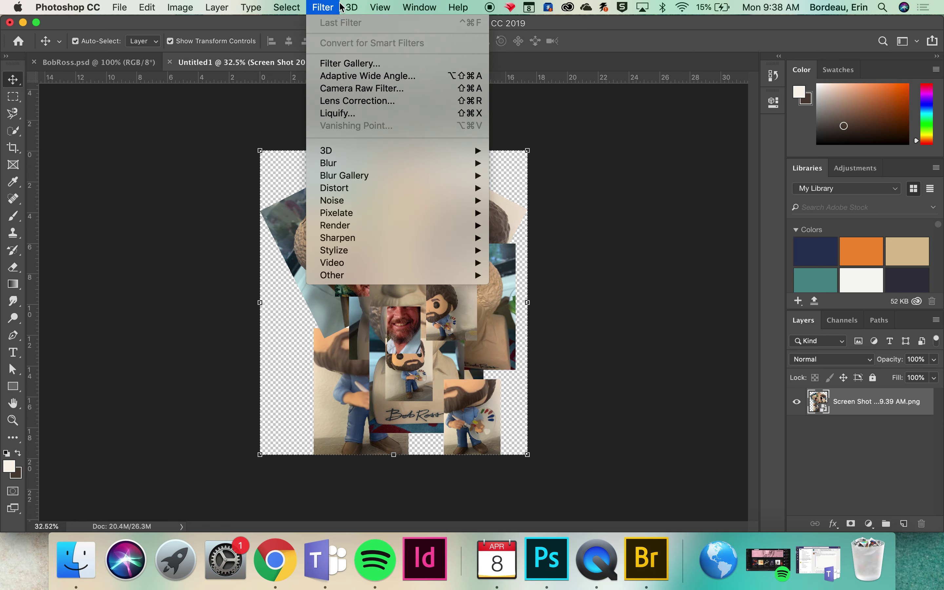
{"action": "left_click", "coordinate": [338, 63]}
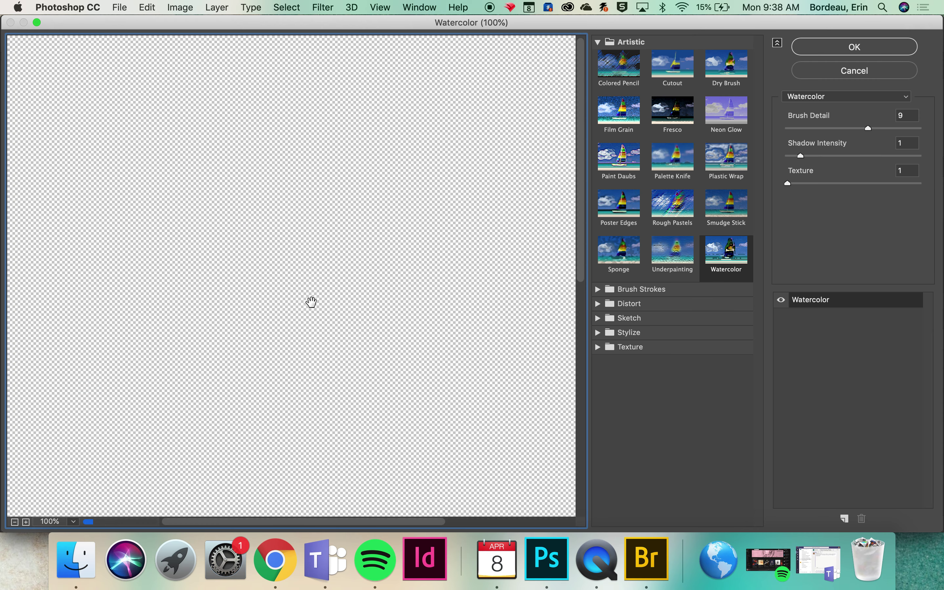
{"action": "left_click", "coordinate": [14, 522]}
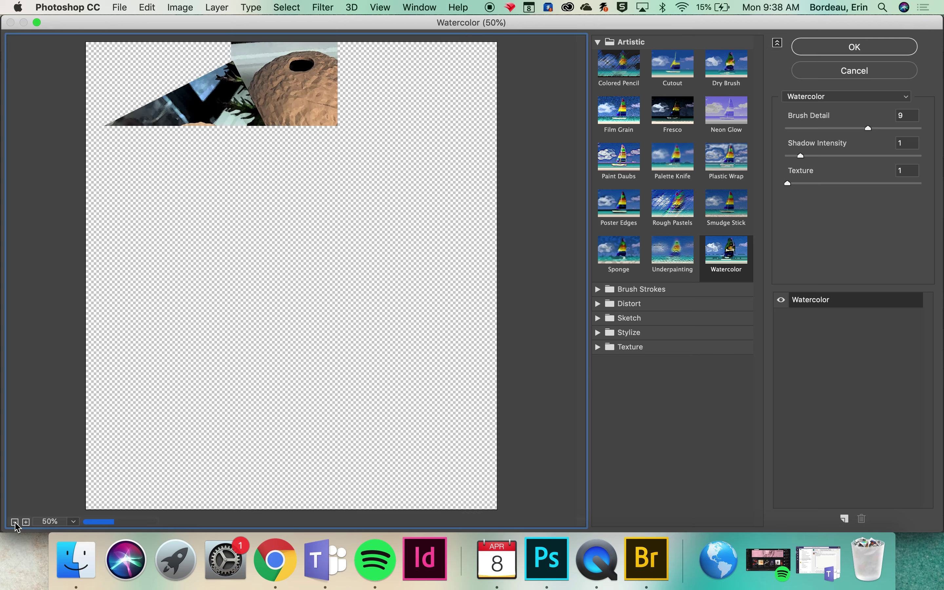